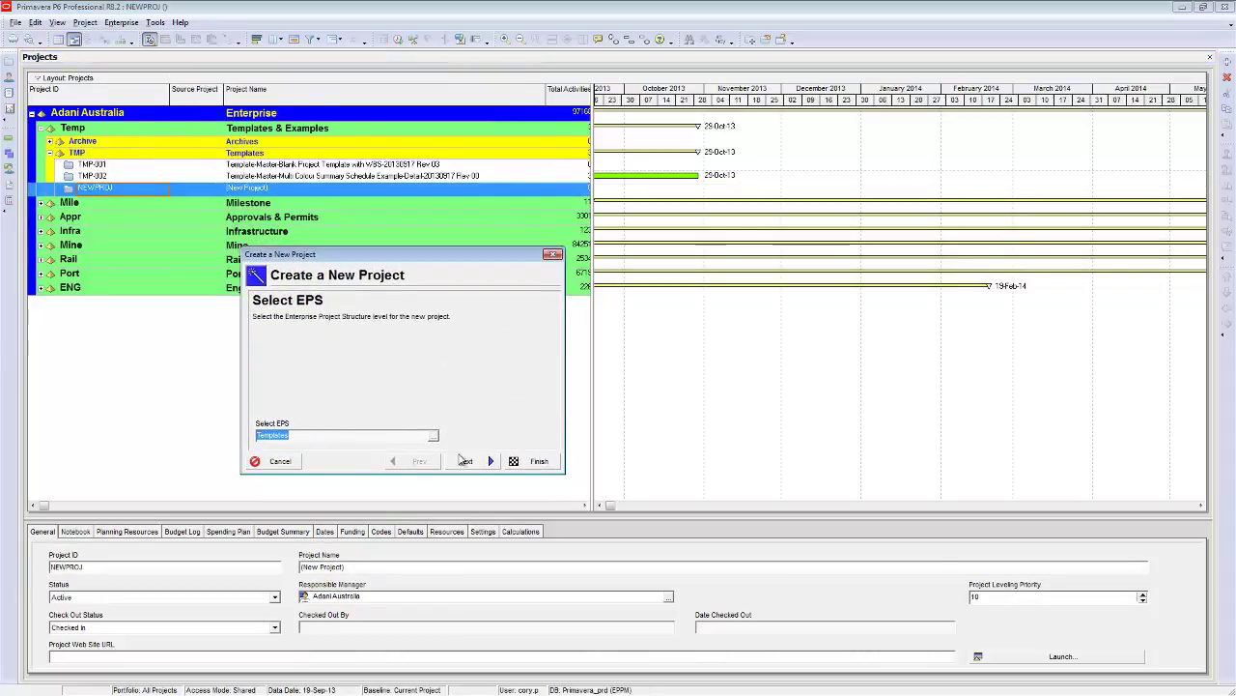
Create a project in the Templates EPS with ID TMP-003 and name Example WBS structures, accepting the default dates and remaining settings
{"action": "left_click", "coordinate": [464, 461]}
{"action": "left_click_drag", "start_coordinate": [302, 407], "coordinate": [217, 409]}
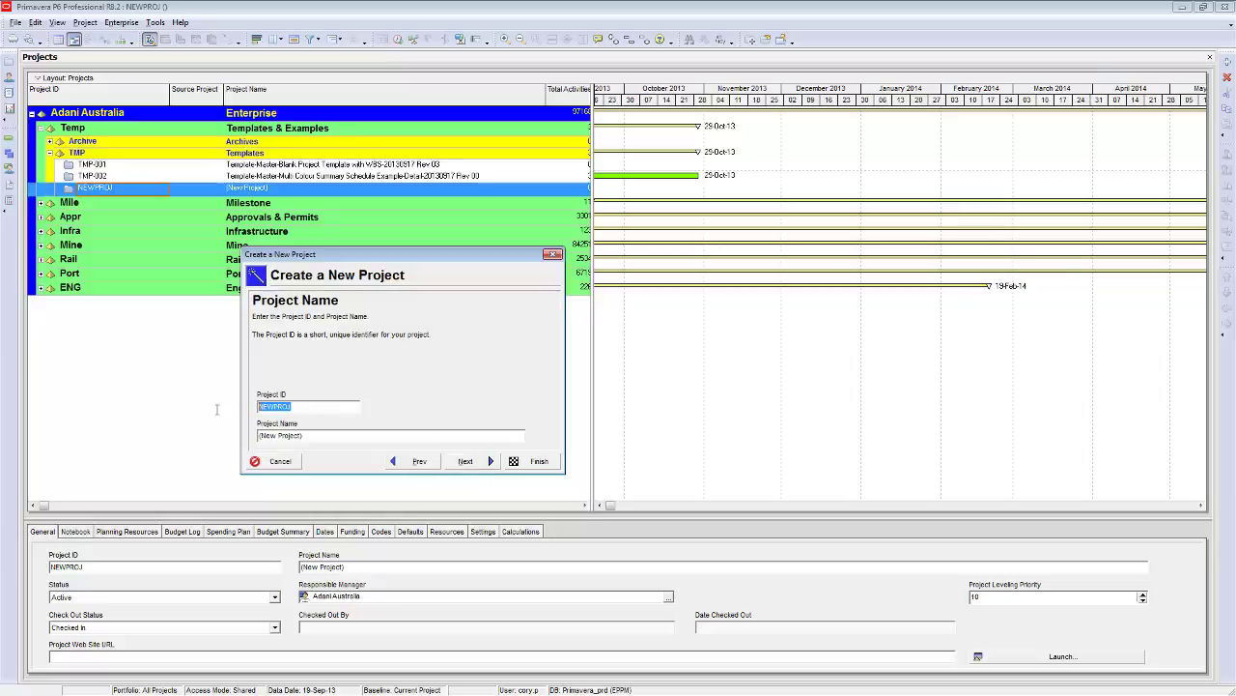
{"action": "type", "text": "TMP-003"}
{"action": "left_click_drag", "start_coordinate": [301, 432], "coordinate": [231, 431]}
{"action": "type", "text": "F"}
{"action": "left_click", "coordinate": [466, 460]}
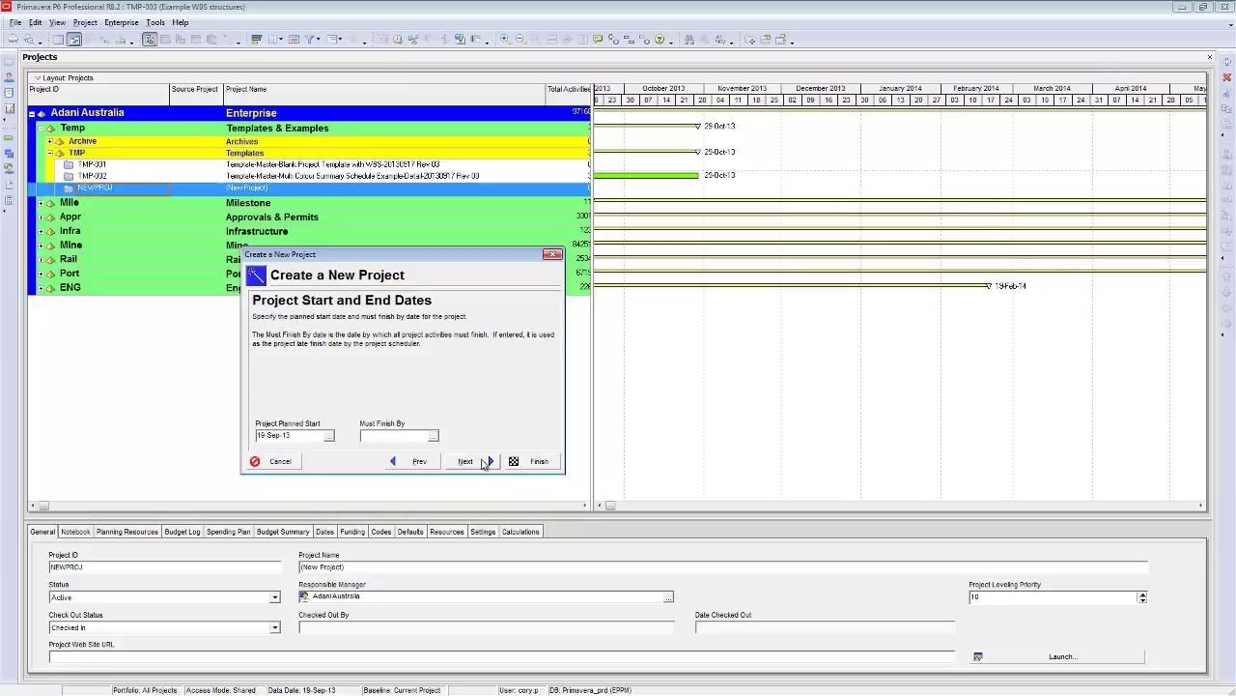
{"action": "left_click", "coordinate": [485, 461]}
{"action": "left_click", "coordinate": [541, 461]}
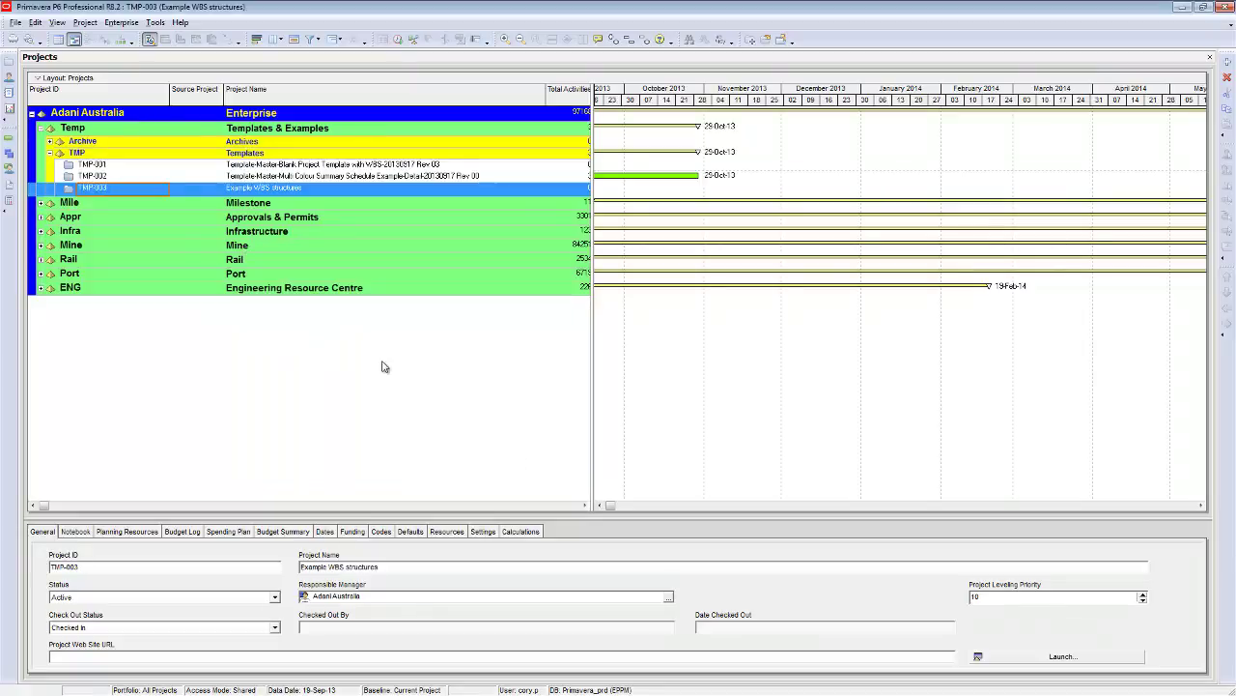
Open project TMP-003 and display its work breakdown structure
{"action": "right_click", "coordinate": [71, 193]}
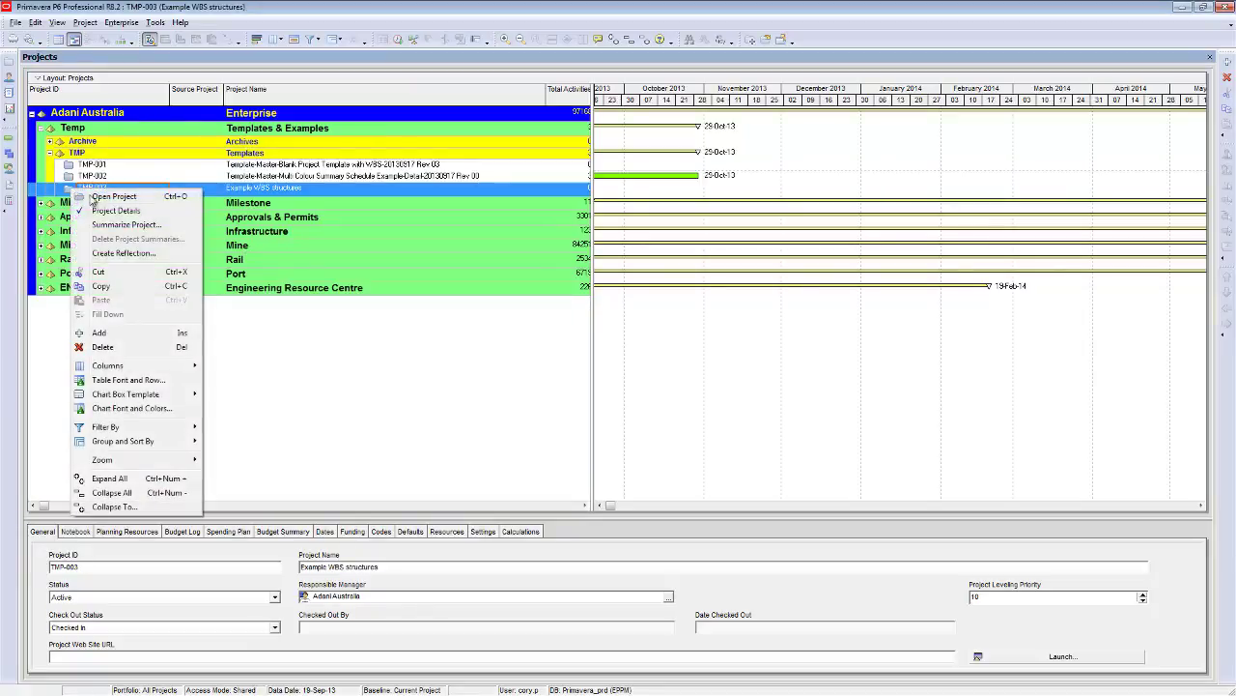
{"action": "left_click", "coordinate": [96, 197]}
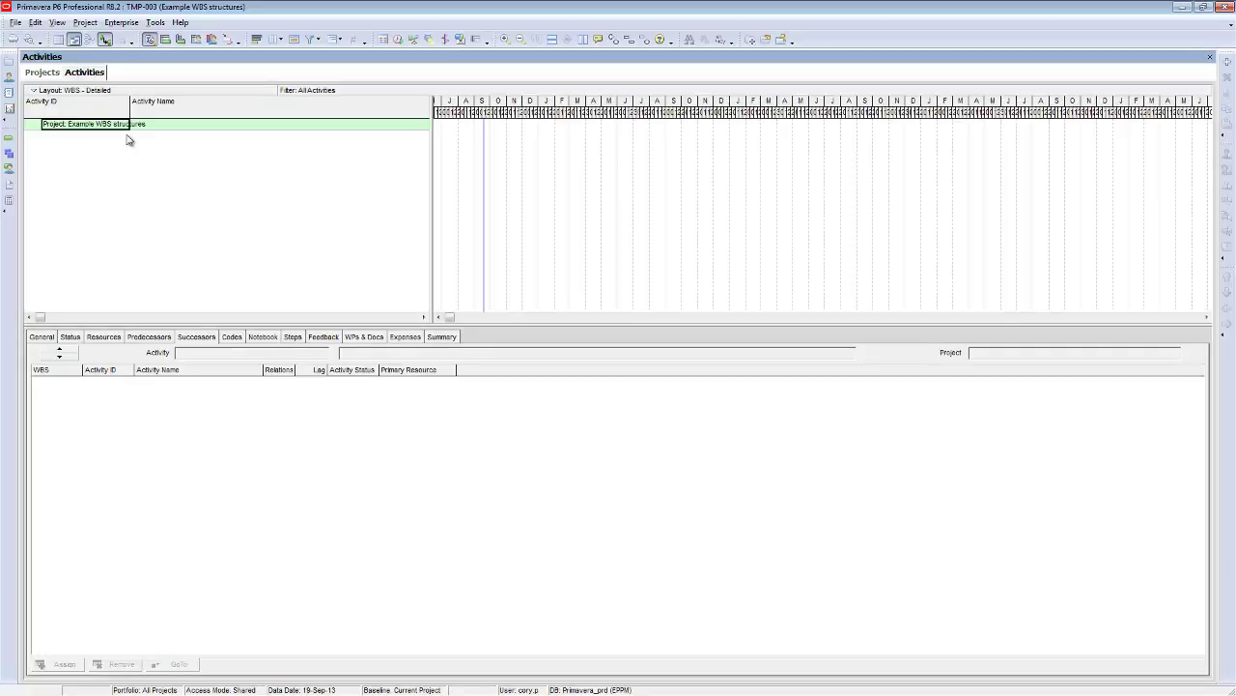
{"action": "left_click_drag", "start_coordinate": [471, 113], "coordinate": [166, 223]}
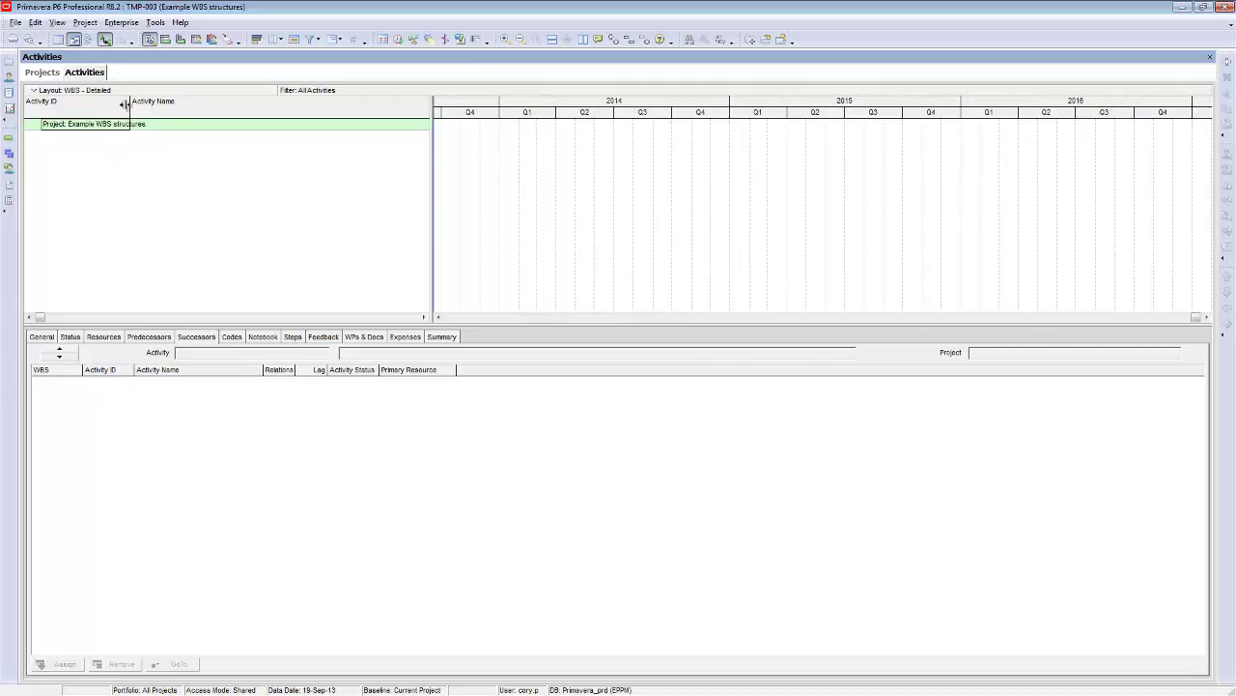
{"action": "left_click", "coordinate": [9, 155]}
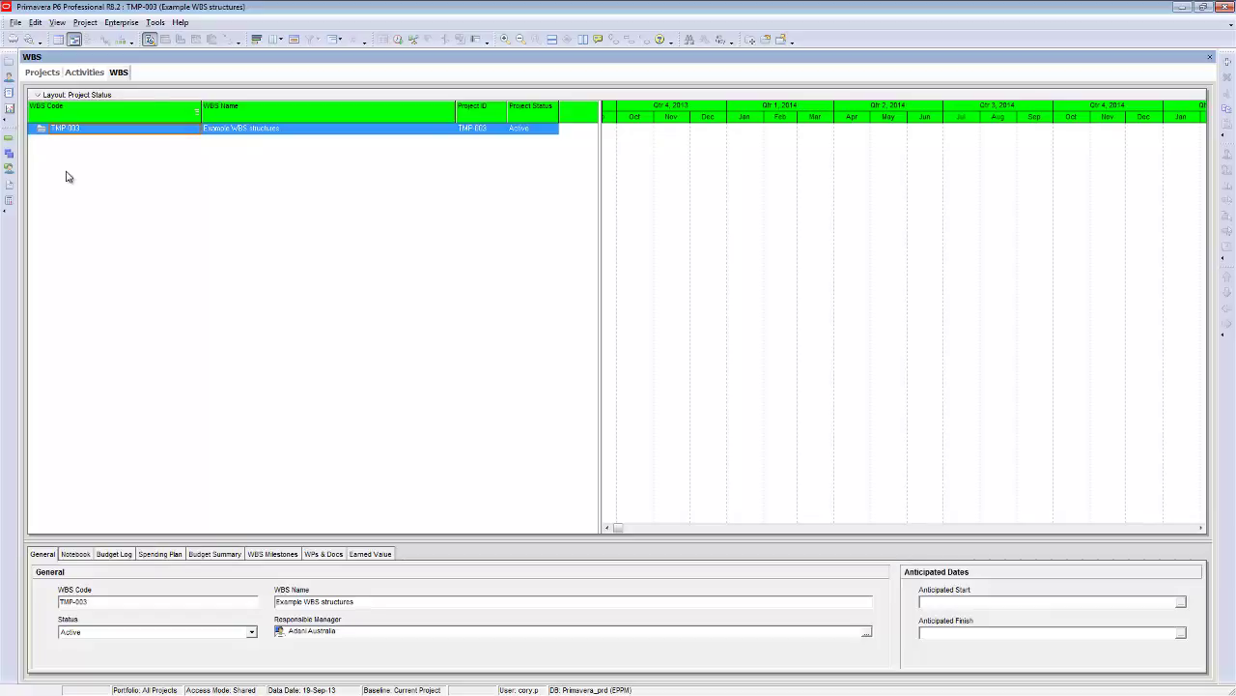
Add a WBS element under TMP-003 and a second new element nested beneath it
{"action": "key", "text": "Insert"}
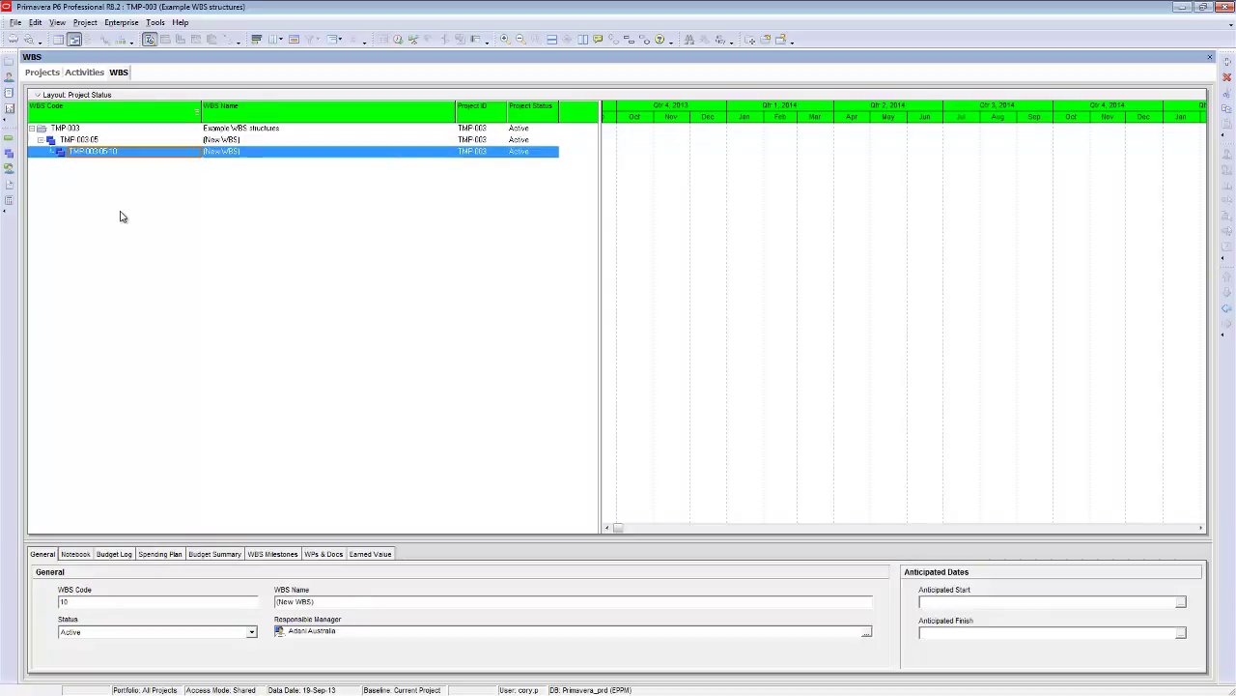
{"action": "left_click", "coordinate": [99, 141]}
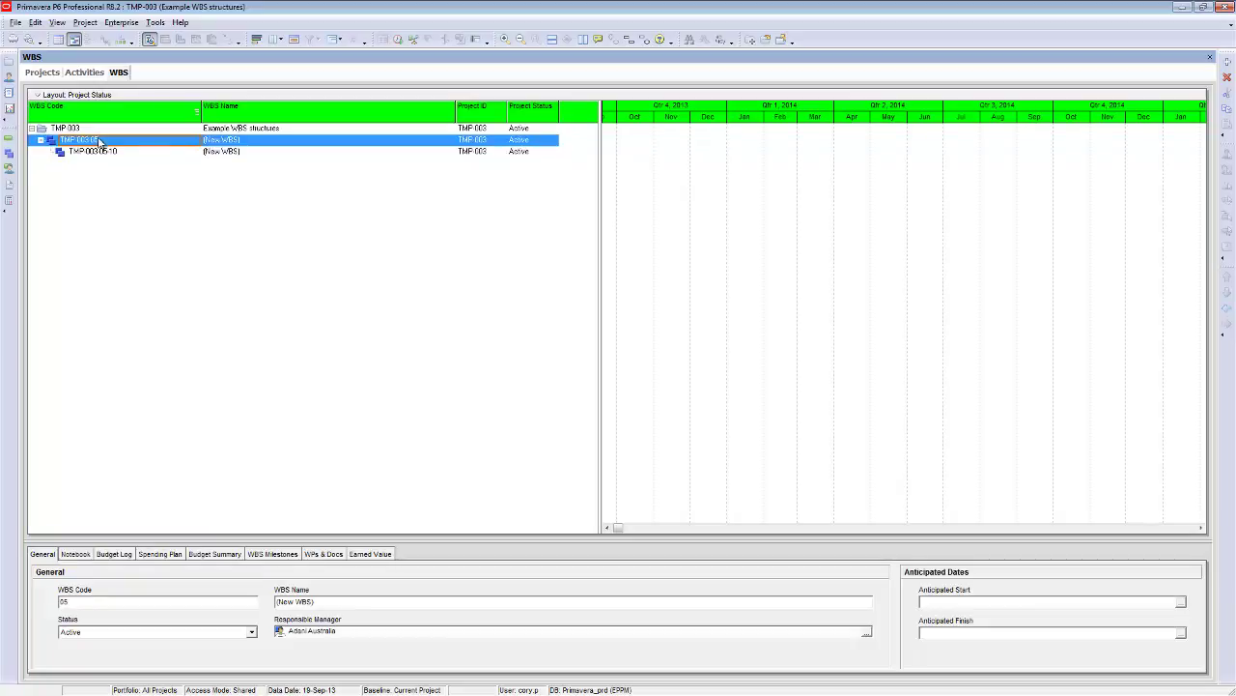
{"action": "left_click", "coordinate": [95, 130]}
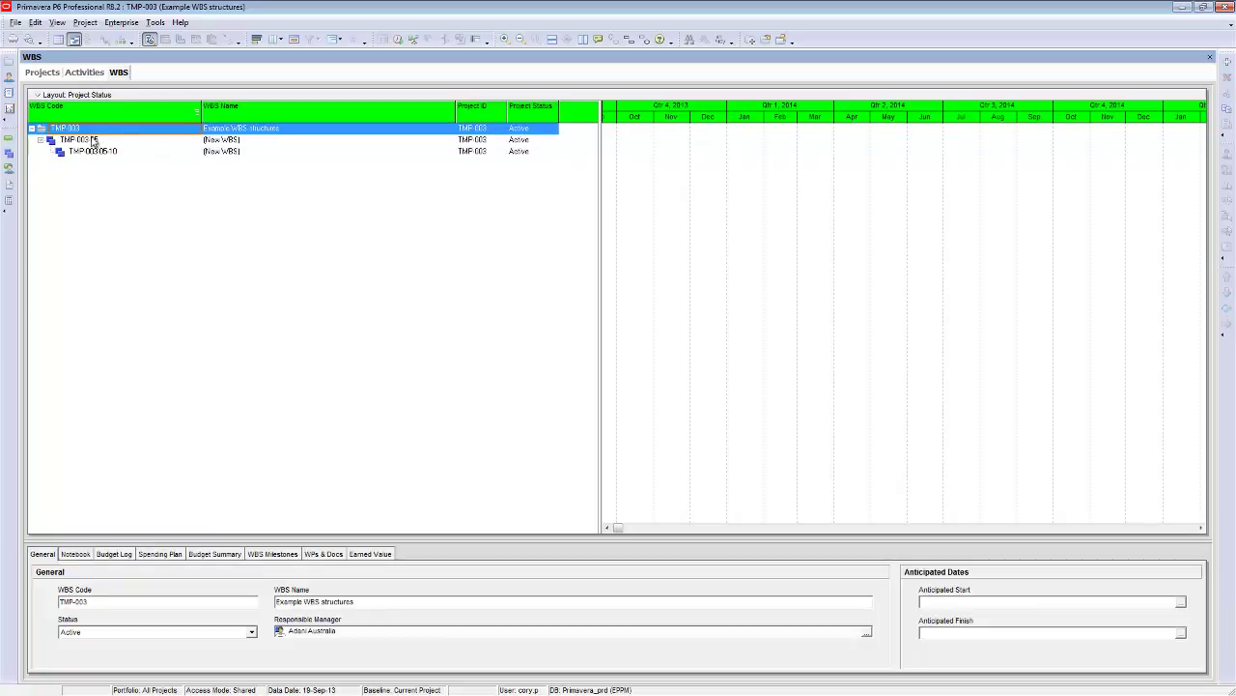
{"action": "left_click", "coordinate": [93, 140]}
{"action": "left_click", "coordinate": [94, 153]}
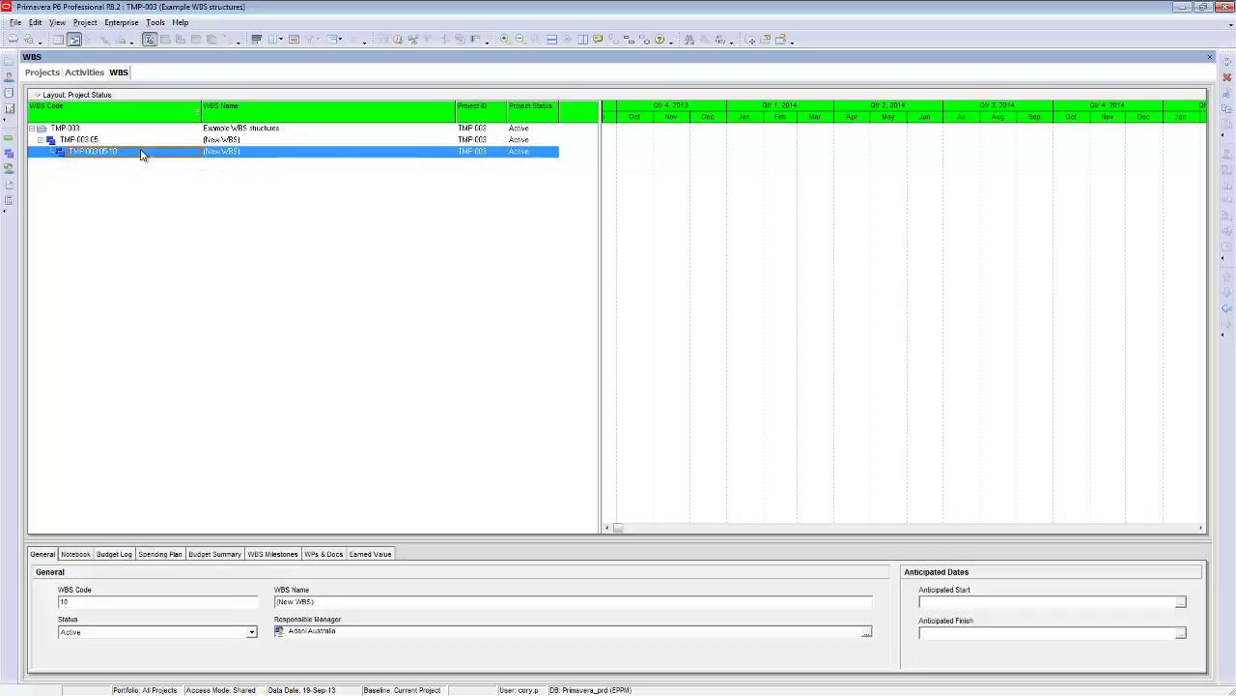
{"action": "left_click", "coordinate": [87, 142]}
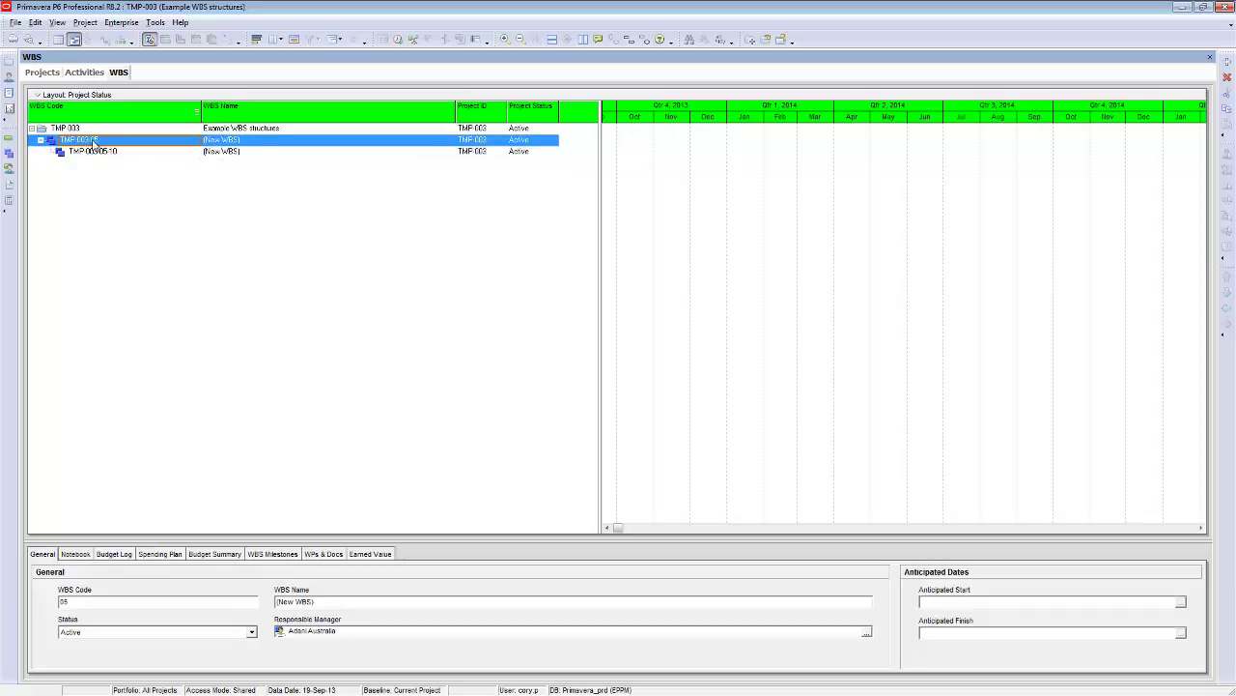
Demonstrate outdenting and indenting the nested WBS element, leaving it outdented to the same level as TMP-003.05
{"action": "left_click", "coordinate": [93, 151]}
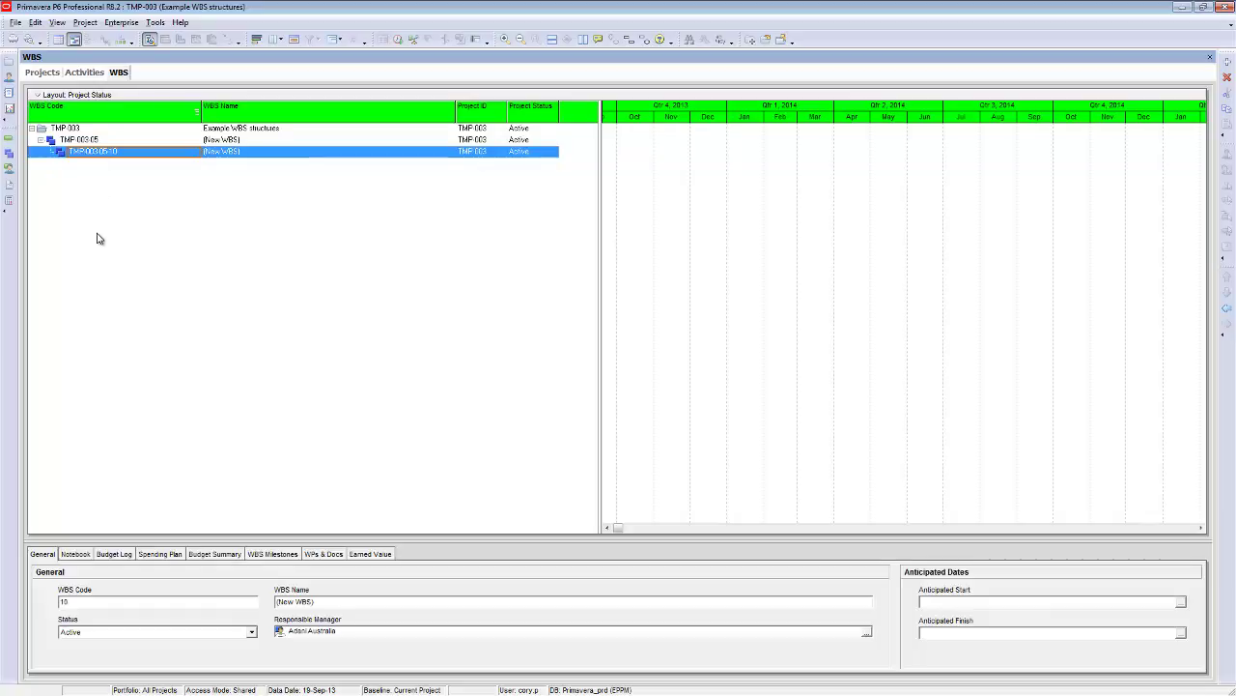
{"action": "key", "text": "ctrl+Left"}
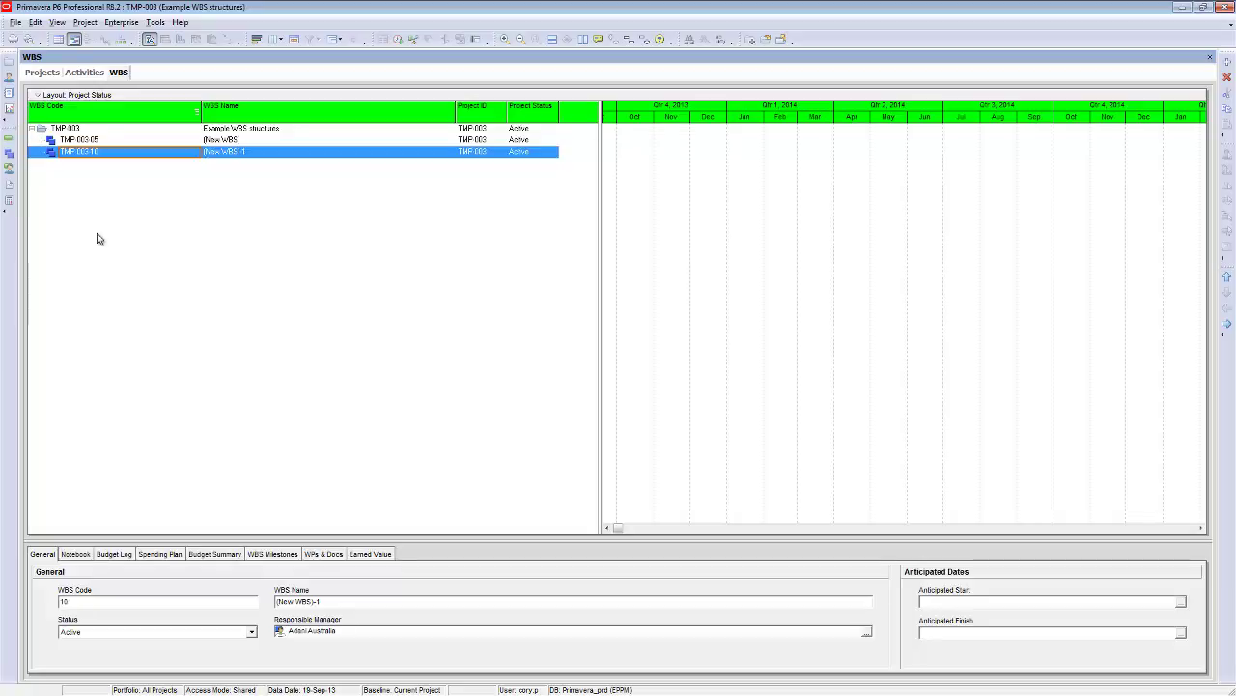
{"action": "key", "text": "ctrl+Right"}
{"action": "key", "text": "ctrl+Left"}
{"action": "key", "text": "ctrl+Right"}
{"action": "key", "text": "ctrl+Left"}
{"action": "key", "text": "ctrl+Right"}
{"action": "key", "text": "ctrl+Left"}
{"action": "key", "text": "ctrl+Up"}
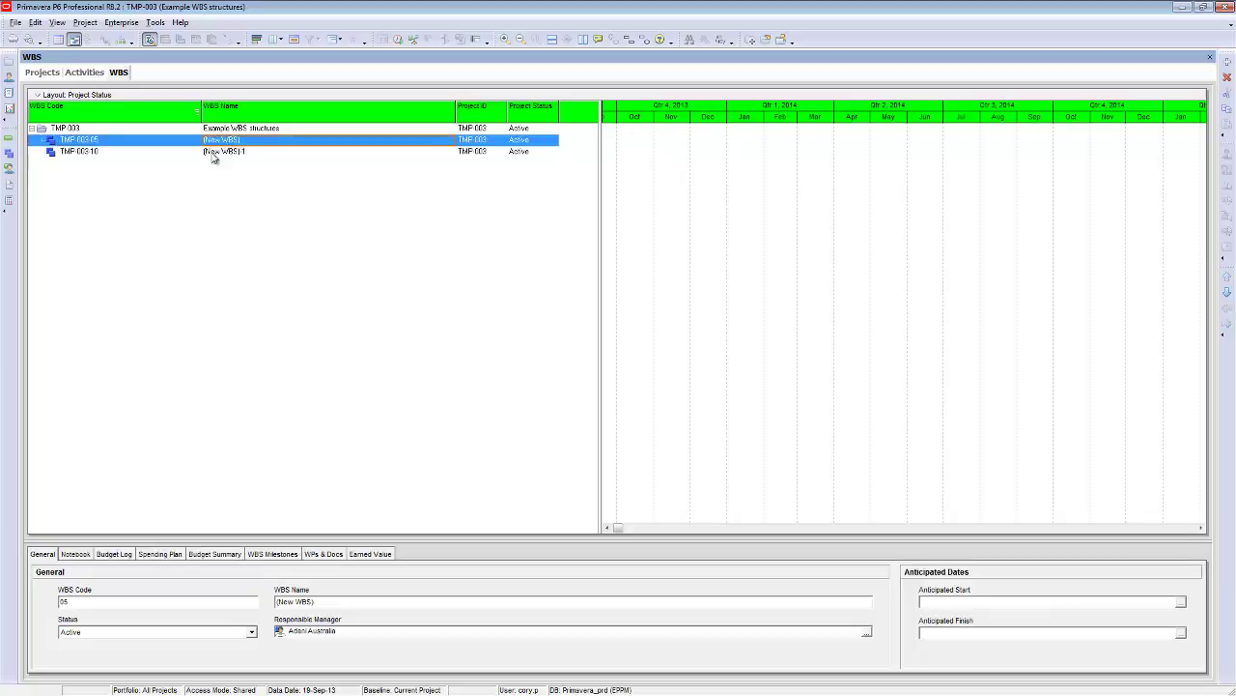
{"action": "key", "text": "ctrl+Down"}
Copy both WBS elements and paste them under the TMP-003 project node, keeping all the optional content included
{"action": "left_click", "coordinate": [73, 142], "text": "ctrl"}
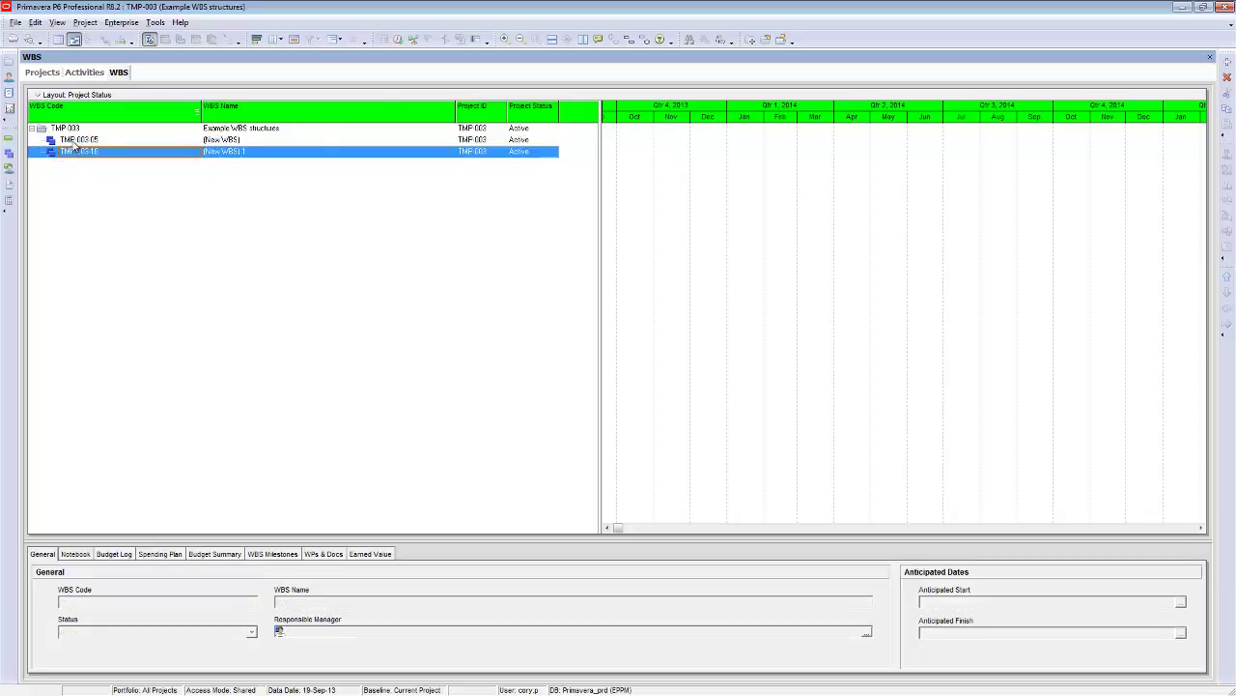
{"action": "right_click", "coordinate": [75, 142]}
{"action": "left_click", "coordinate": [104, 182]}
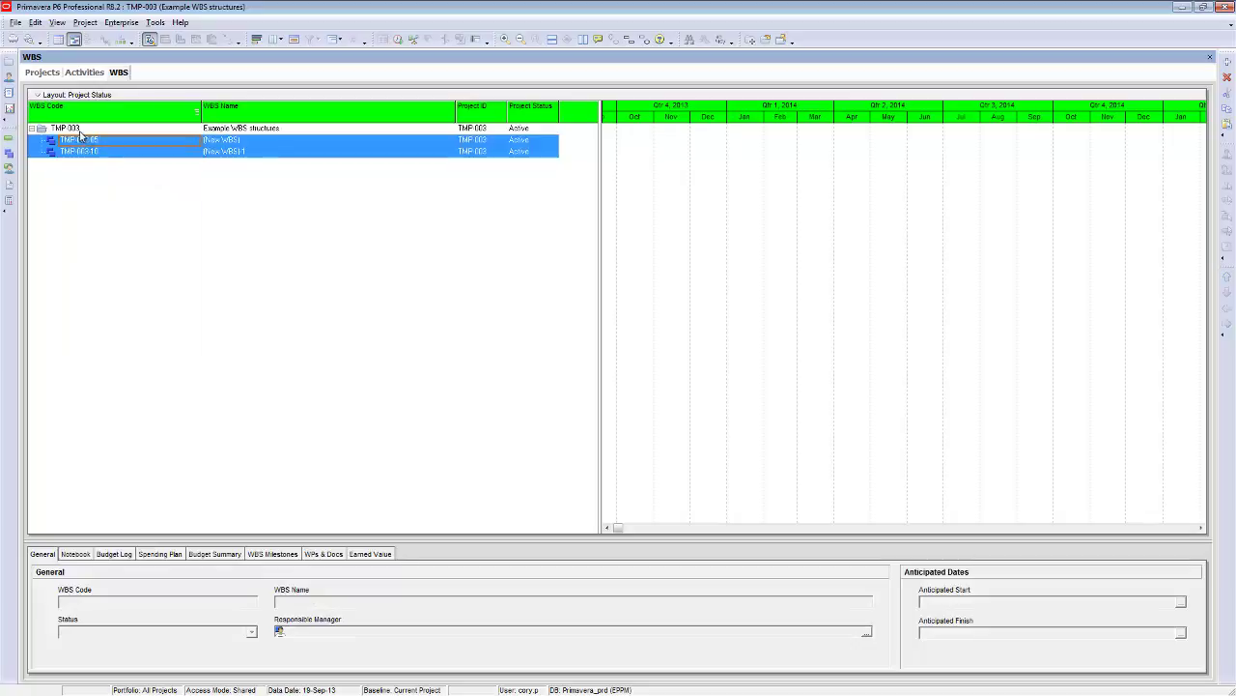
{"action": "left_click", "coordinate": [77, 128]}
{"action": "right_click", "coordinate": [76, 128]}
{"action": "left_click", "coordinate": [106, 184]}
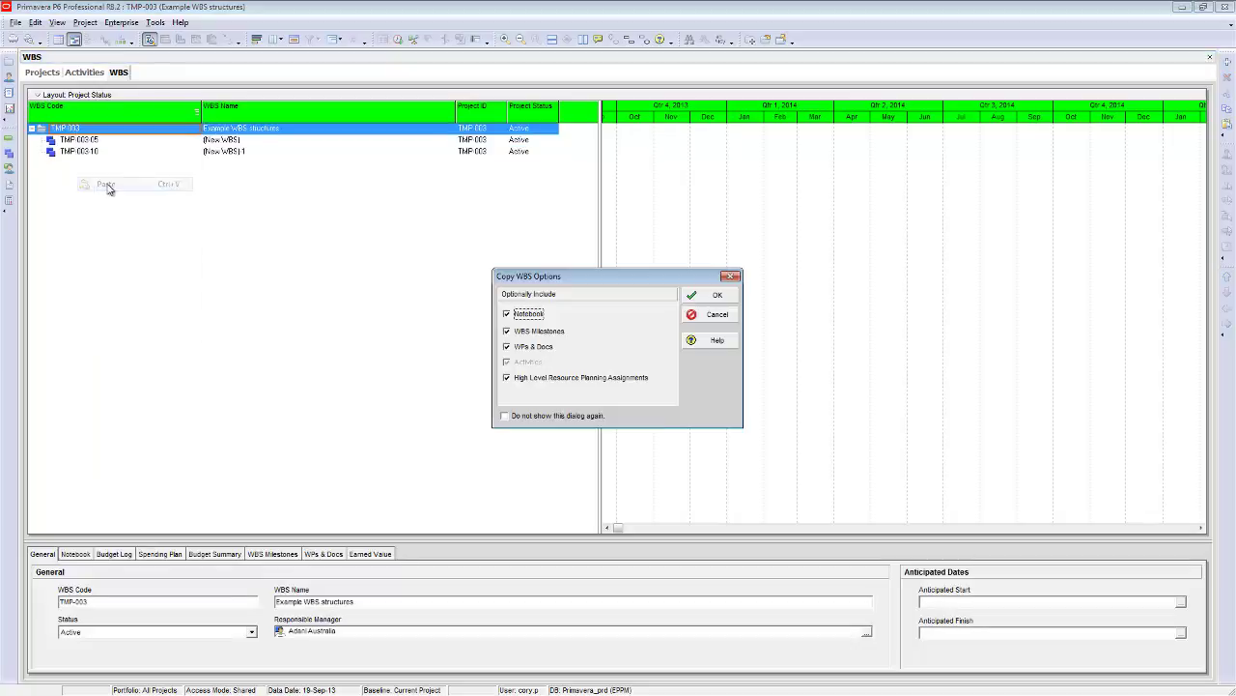
{"action": "left_click", "coordinate": [718, 300]}
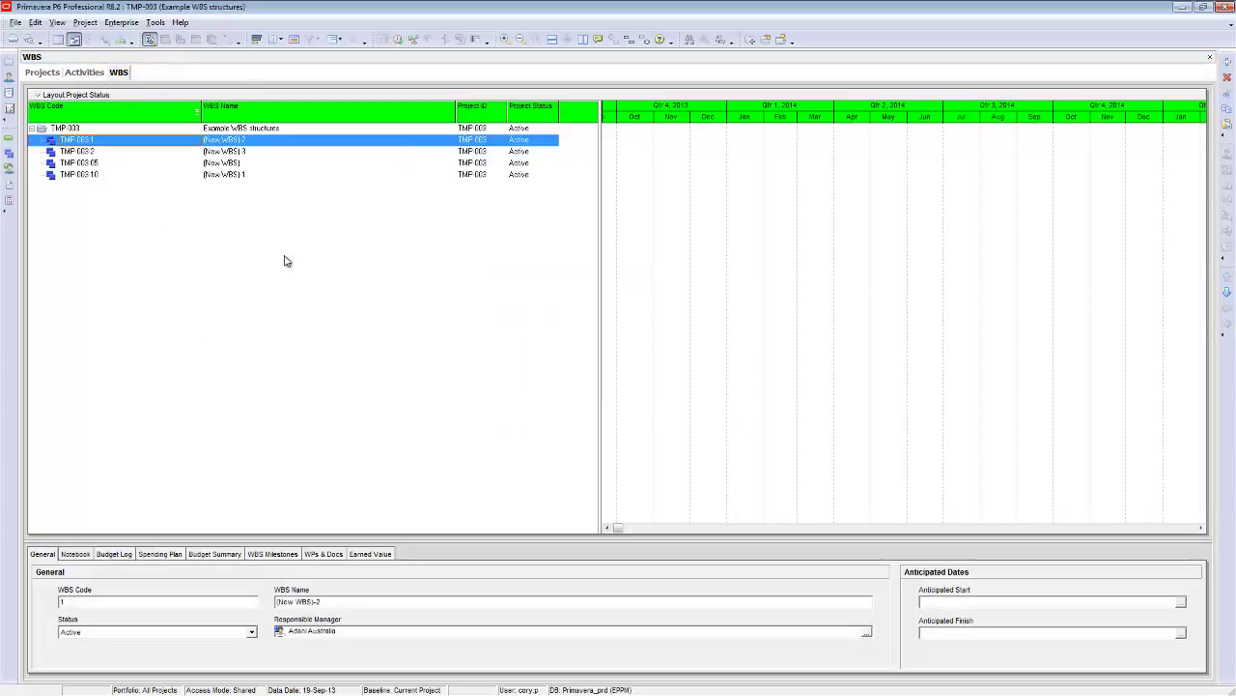
Indent the pasted WBS element TMP-003.2 so it sits beneath TMP-003.1
{"action": "left_click", "coordinate": [81, 150]}
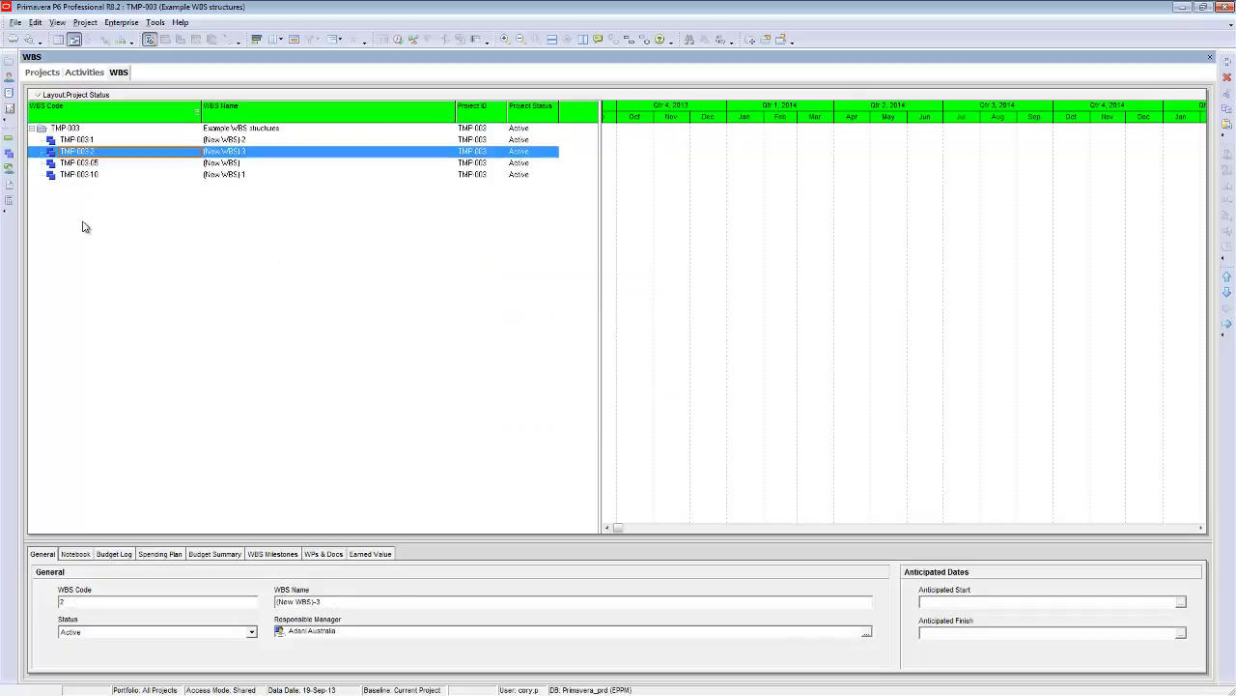
{"action": "key", "text": "ctrl+Right"}
{"action": "left_click", "coordinate": [78, 165]}
{"action": "left_click", "coordinate": [78, 174]}
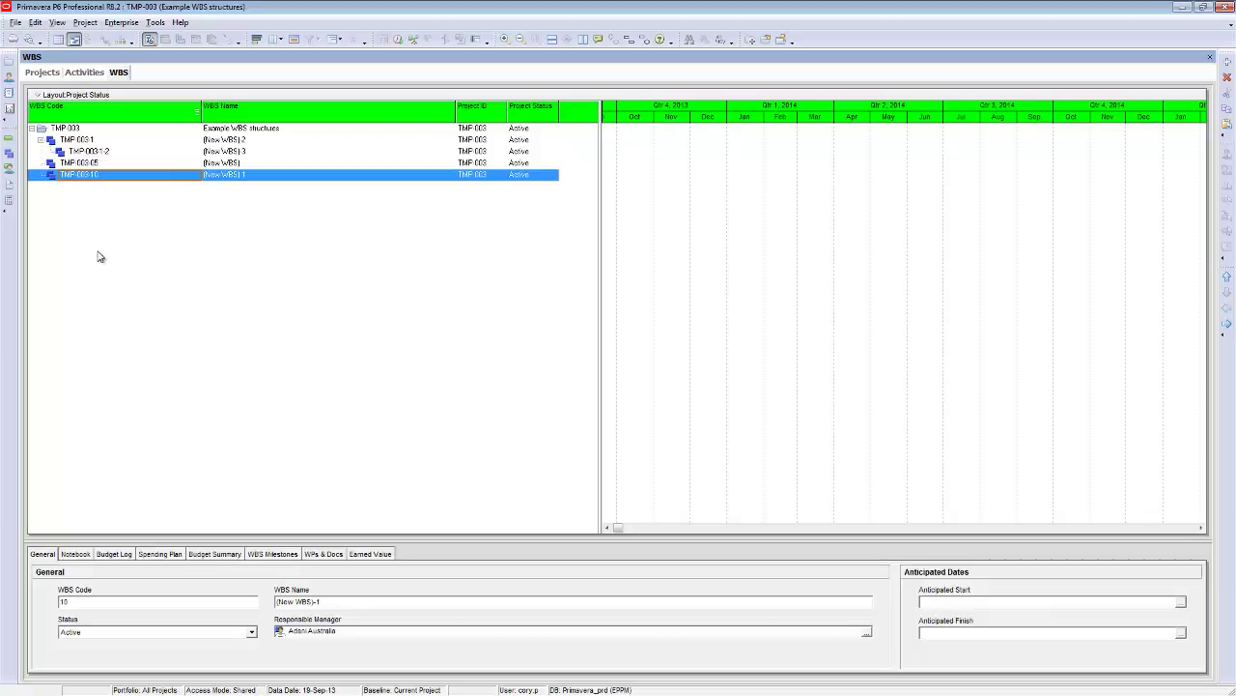
Cut WBS element TMP-003.05 and paste it beneath TMP-003.1.2 as a third-level element
{"action": "left_click", "coordinate": [70, 164]}
{"action": "right_click", "coordinate": [68, 164]}
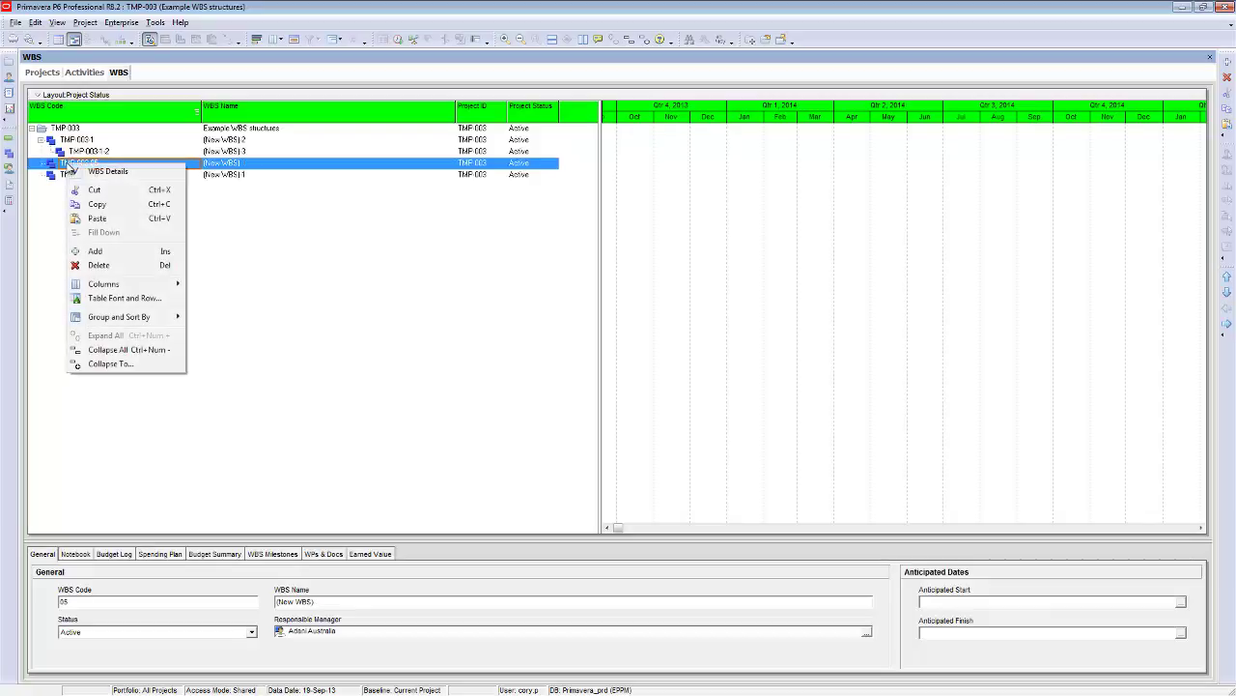
{"action": "left_click", "coordinate": [94, 190]}
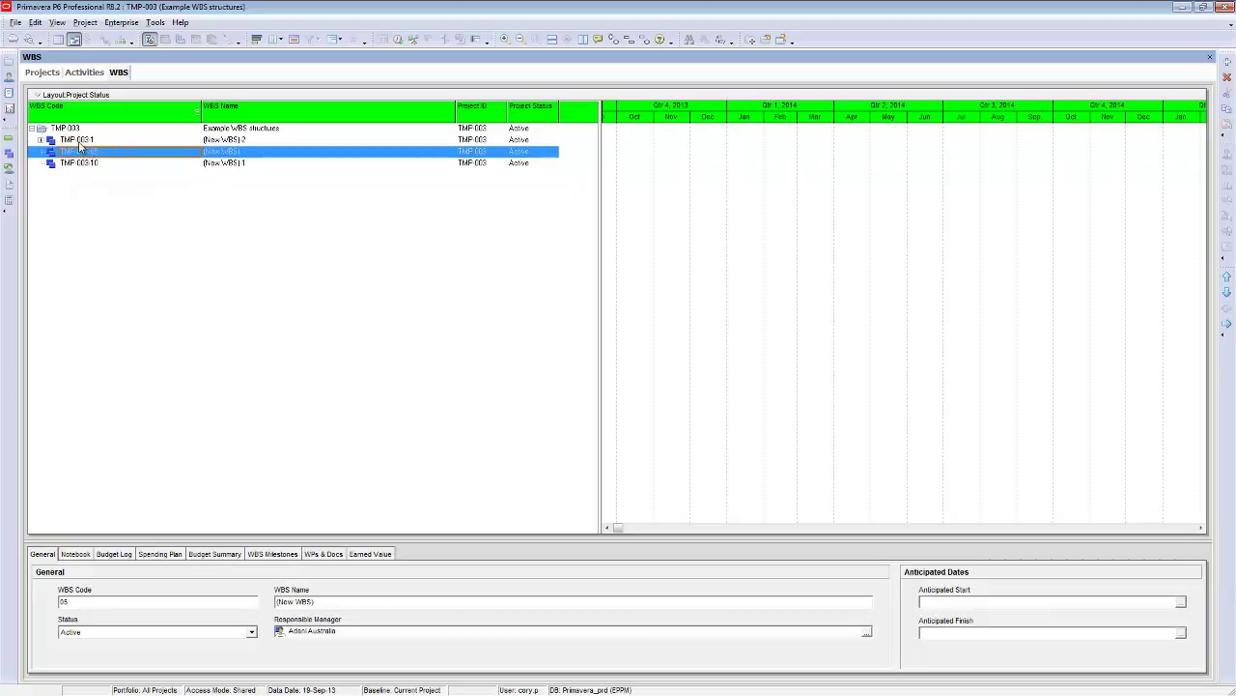
{"action": "left_click", "coordinate": [43, 141]}
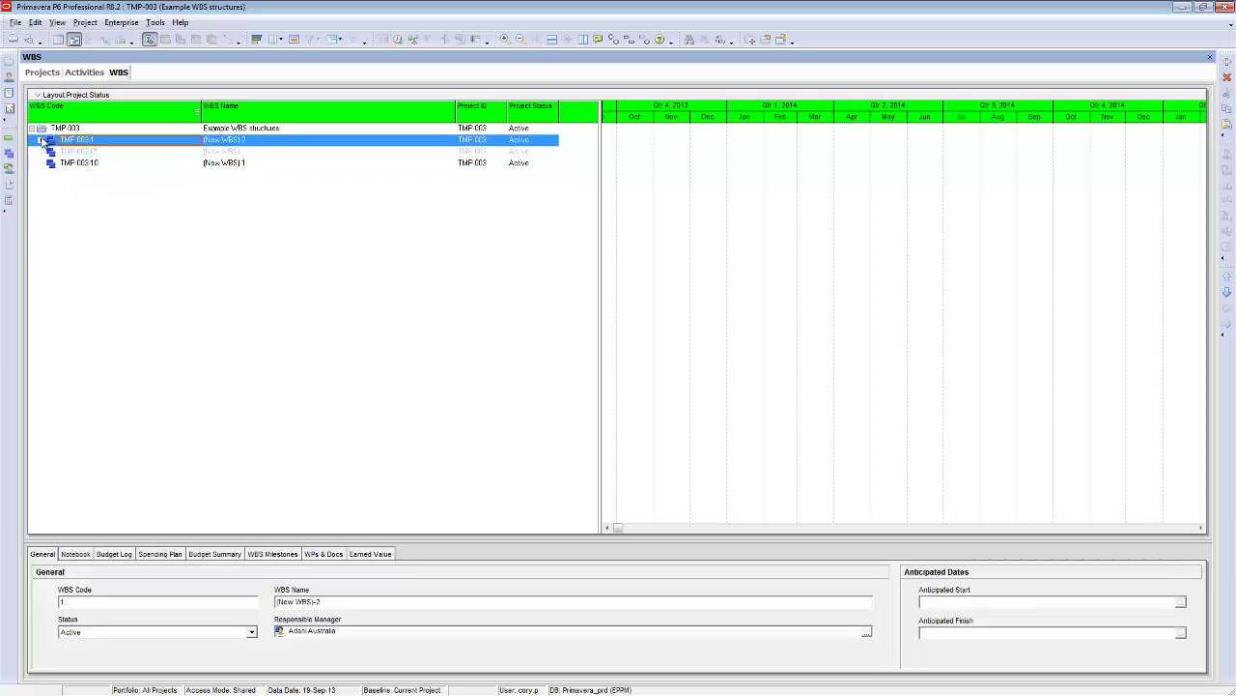
{"action": "left_click", "coordinate": [42, 141]}
{"action": "left_click", "coordinate": [89, 153]}
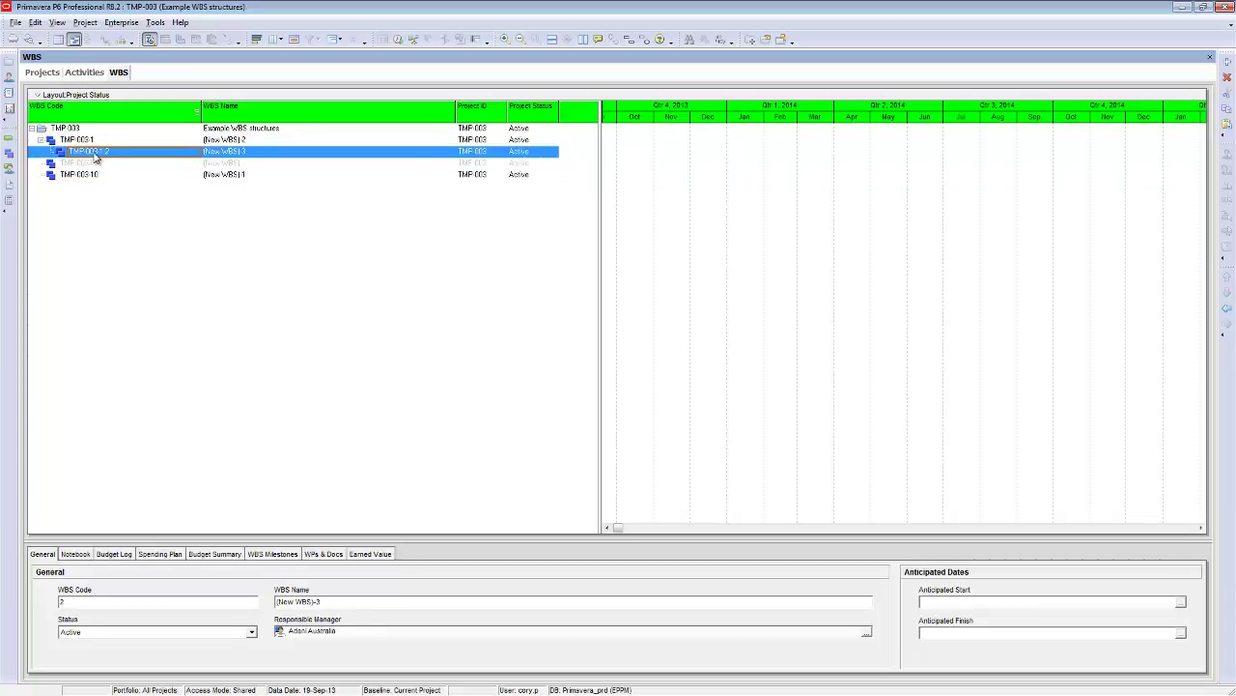
{"action": "right_click", "coordinate": [95, 153]}
{"action": "left_click", "coordinate": [126, 209]}
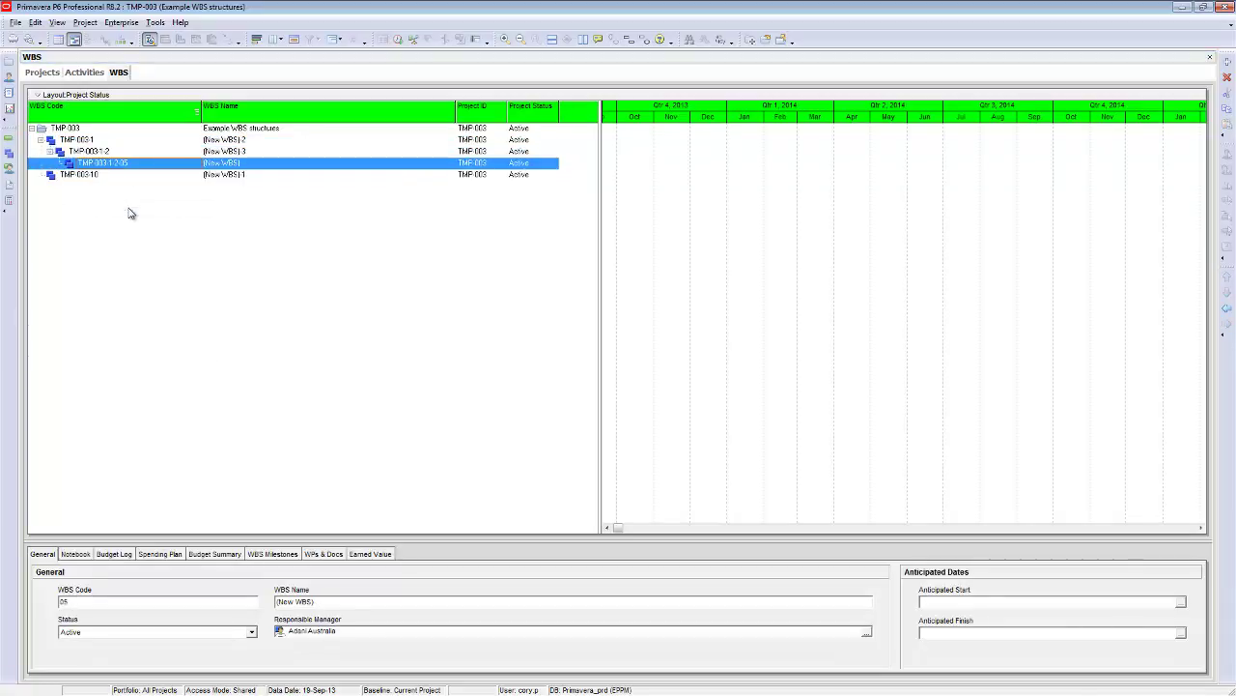
{"action": "left_click", "coordinate": [88, 152]}
{"action": "left_click", "coordinate": [87, 141]}
{"action": "left_click", "coordinate": [90, 153]}
{"action": "left_click", "coordinate": [93, 166]}
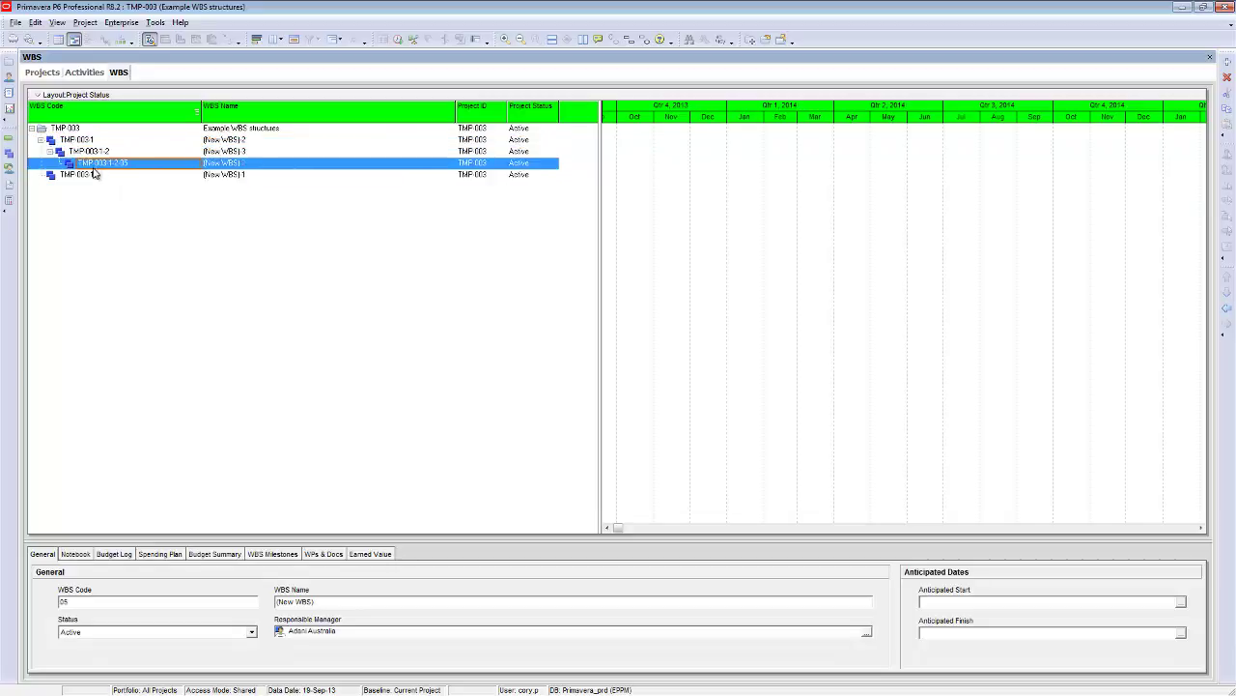
{"action": "left_click", "coordinate": [84, 175]}
Set the WBS codes of first-level element TMP-003.1 and its direct child both to 05
{"action": "left_click", "coordinate": [77, 137]}
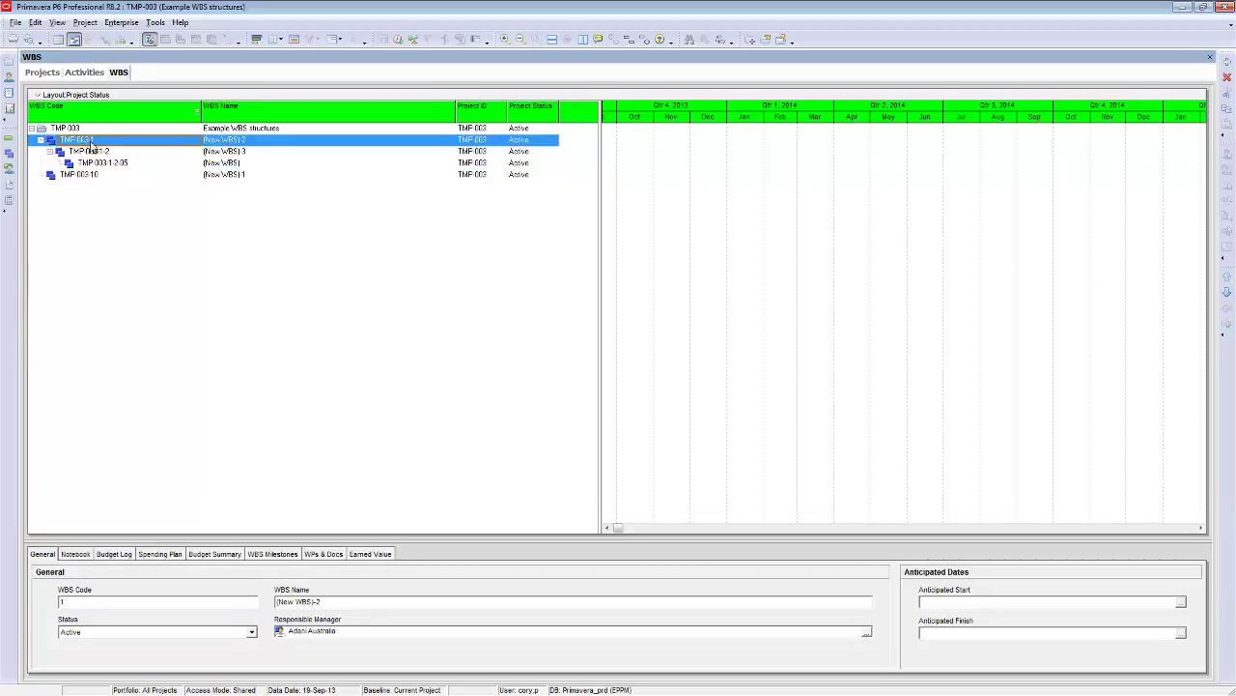
{"action": "left_click", "coordinate": [96, 142]}
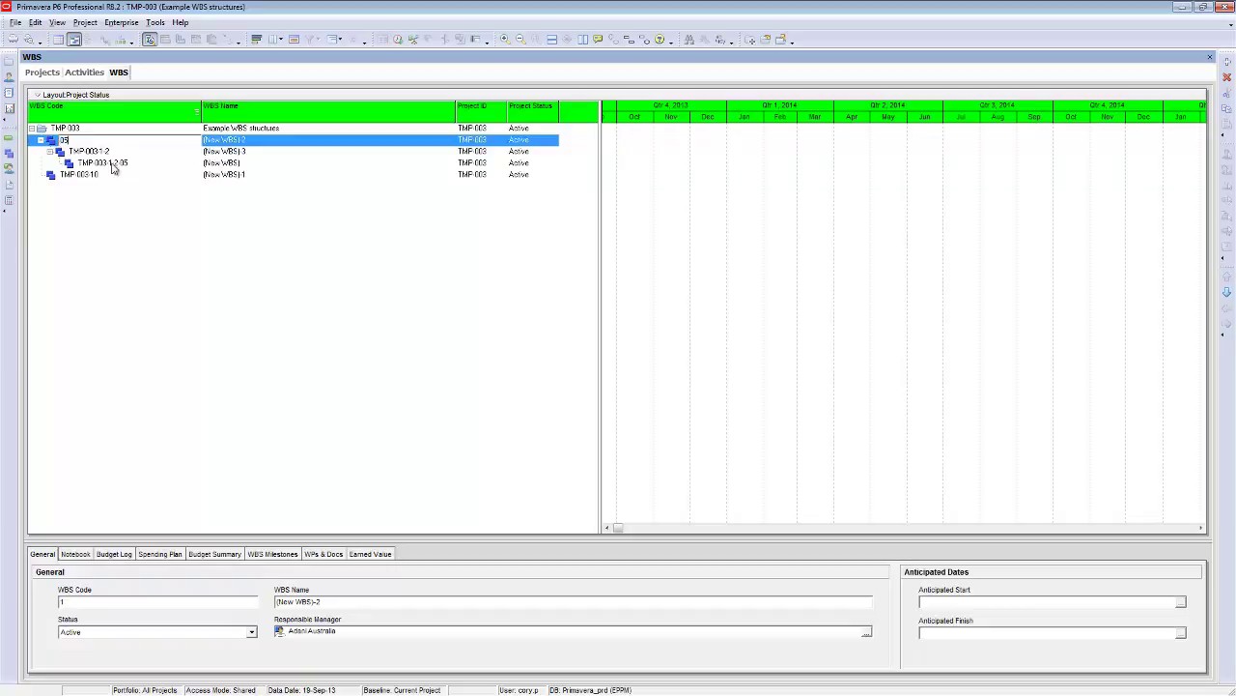
{"action": "double_click", "coordinate": [108, 155]}
{"action": "left_click", "coordinate": [111, 154]}
{"action": "left_click", "coordinate": [51, 152]}
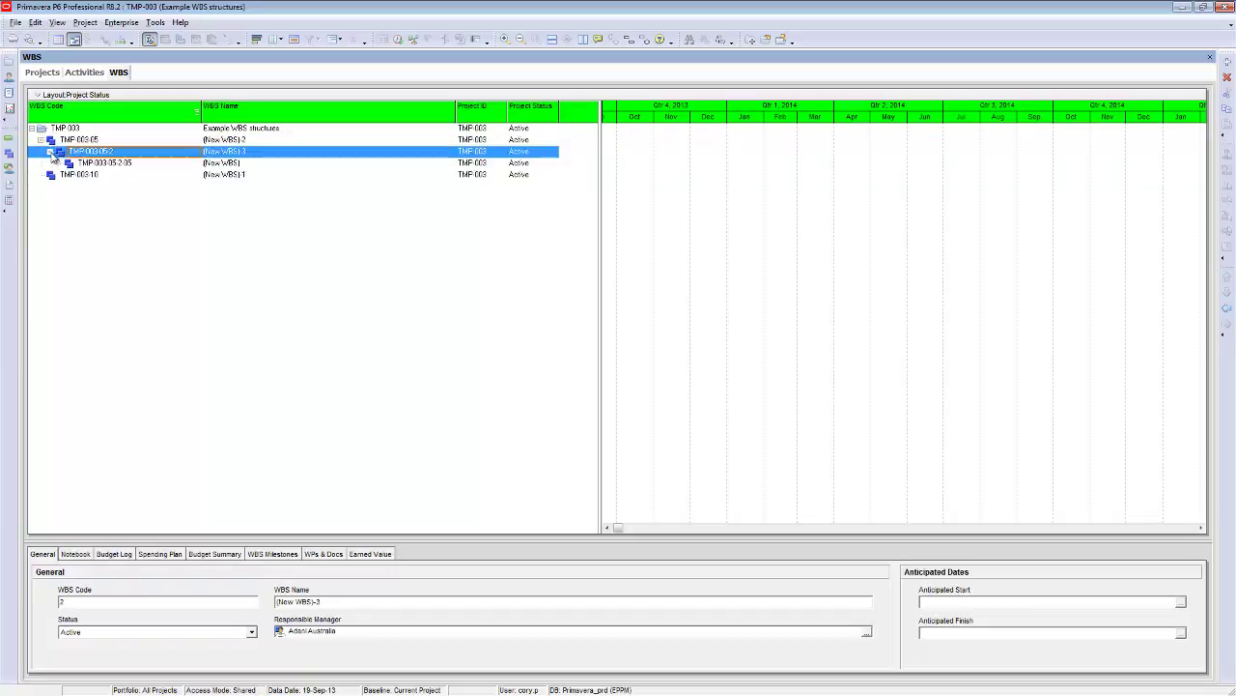
{"action": "left_click", "coordinate": [115, 151]}
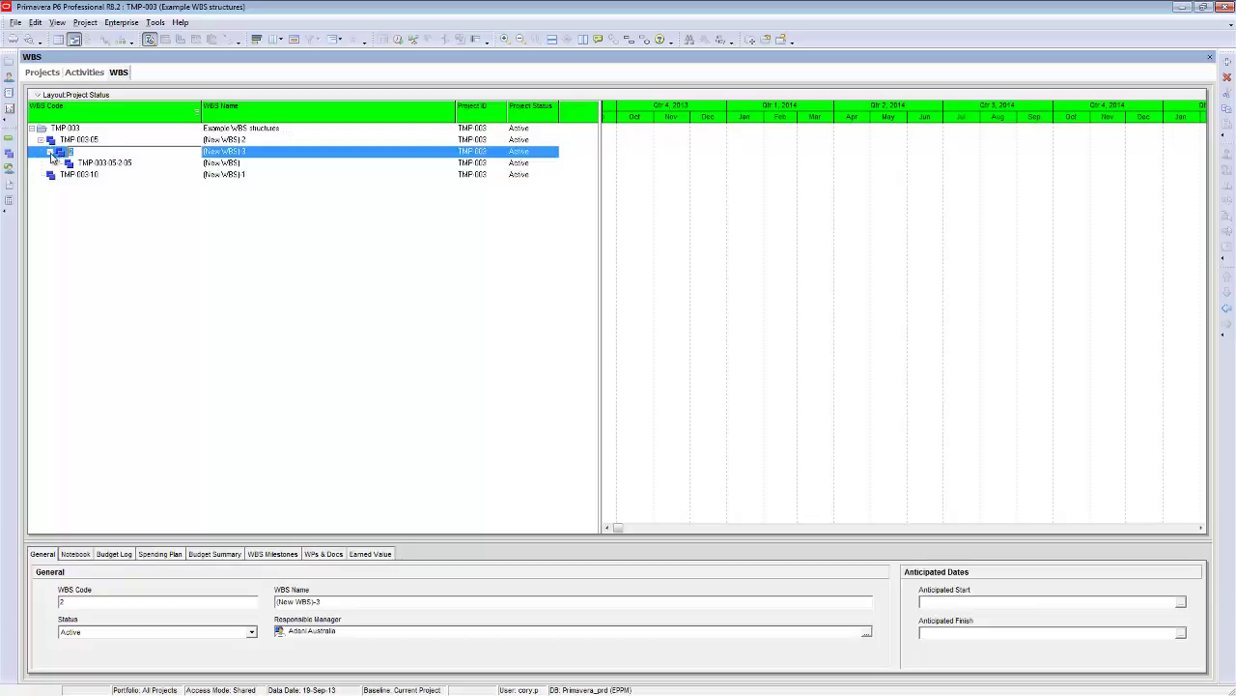
{"action": "left_click", "coordinate": [86, 166]}
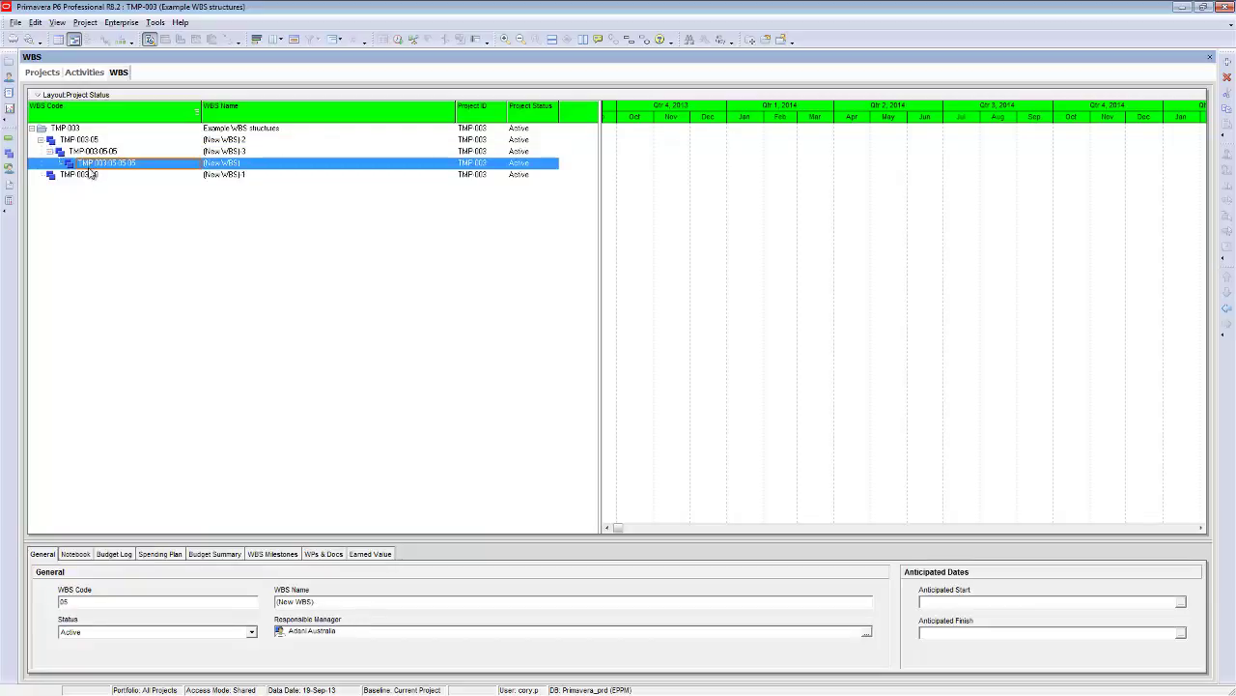
Outdent the second-level WBS element TMP-003.05.05 with its child to the first level, and collapse it
{"action": "left_click", "coordinate": [44, 152]}
{"action": "key", "text": "ctrl+Left"}
{"action": "left_click", "coordinate": [93, 164]}
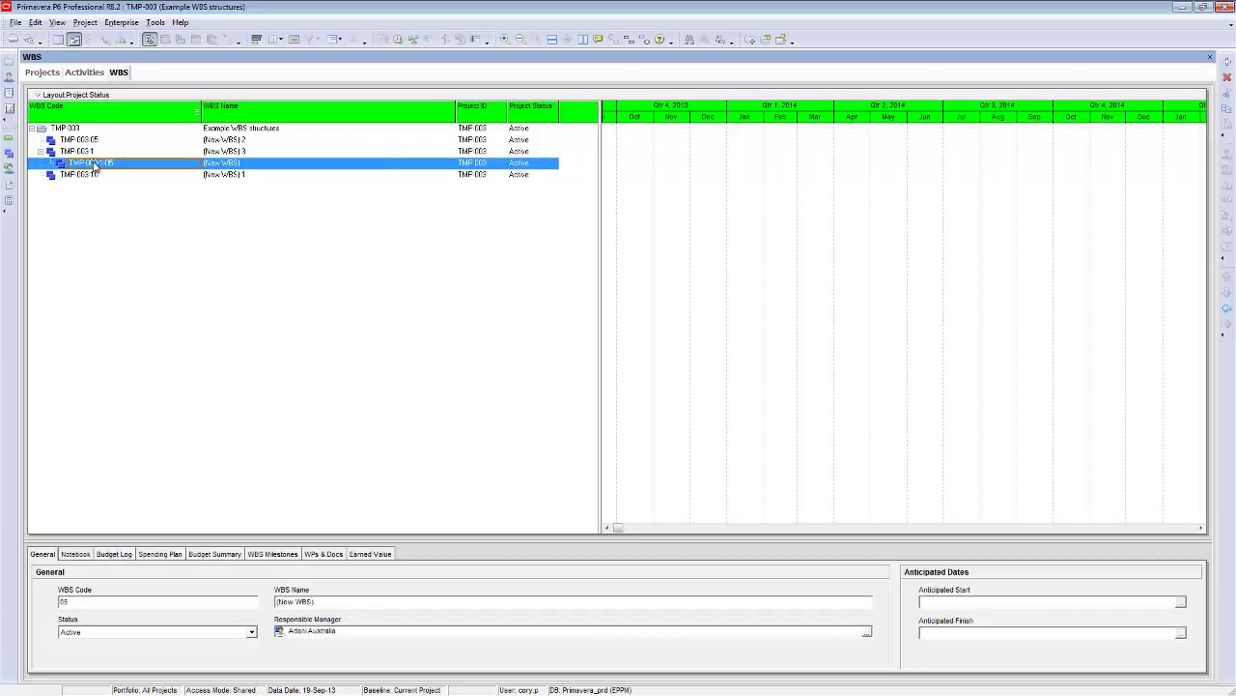
{"action": "left_click", "coordinate": [91, 173]}
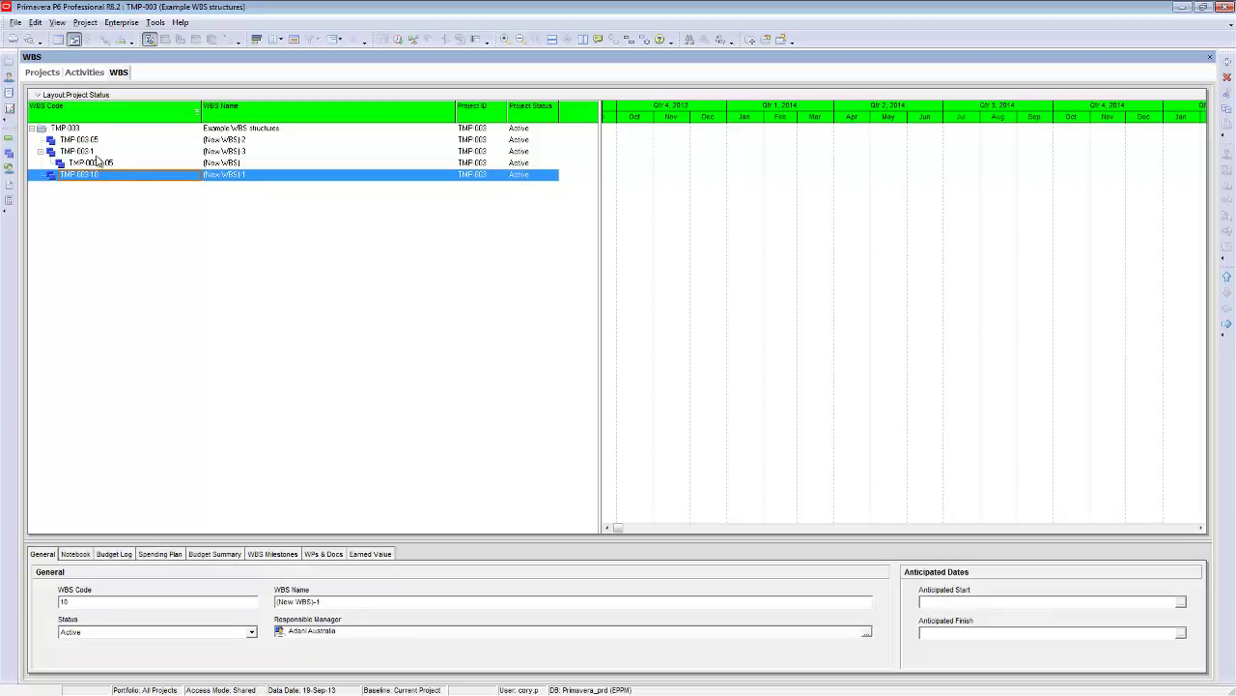
{"action": "left_click", "coordinate": [42, 152]}
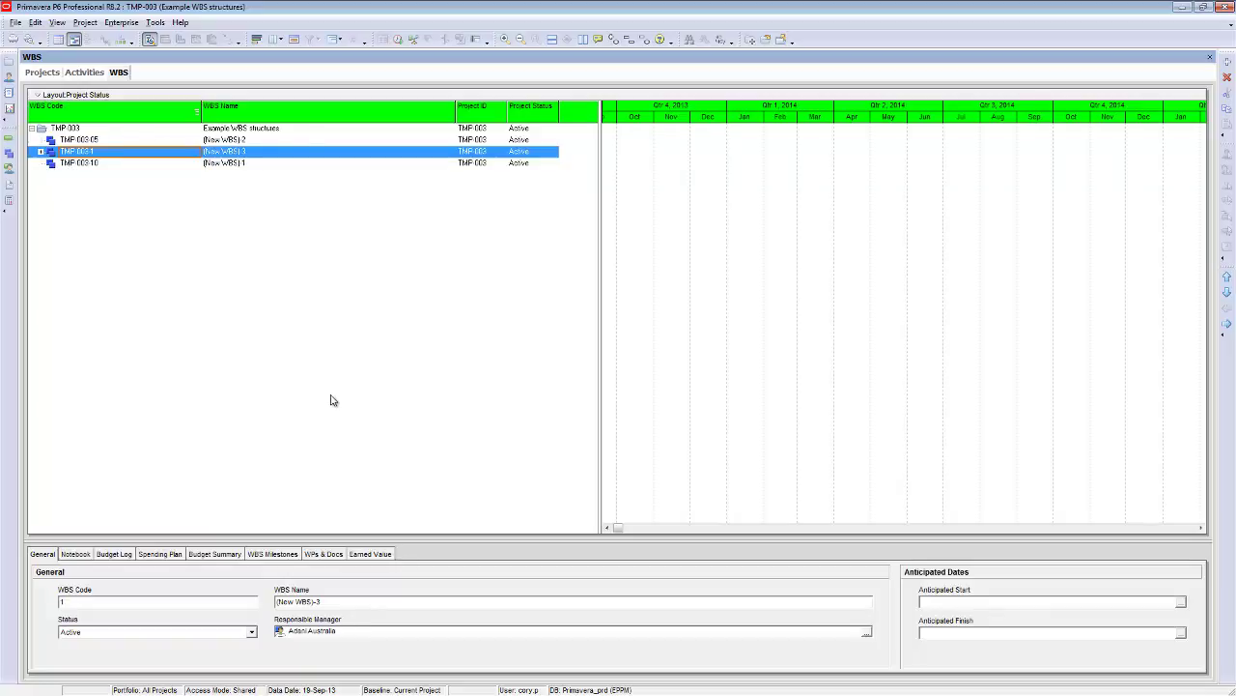
Examine the order of the project's WBS bands in the Activities view
{"action": "left_click", "coordinate": [85, 73]}
{"action": "left_click", "coordinate": [145, 157]}
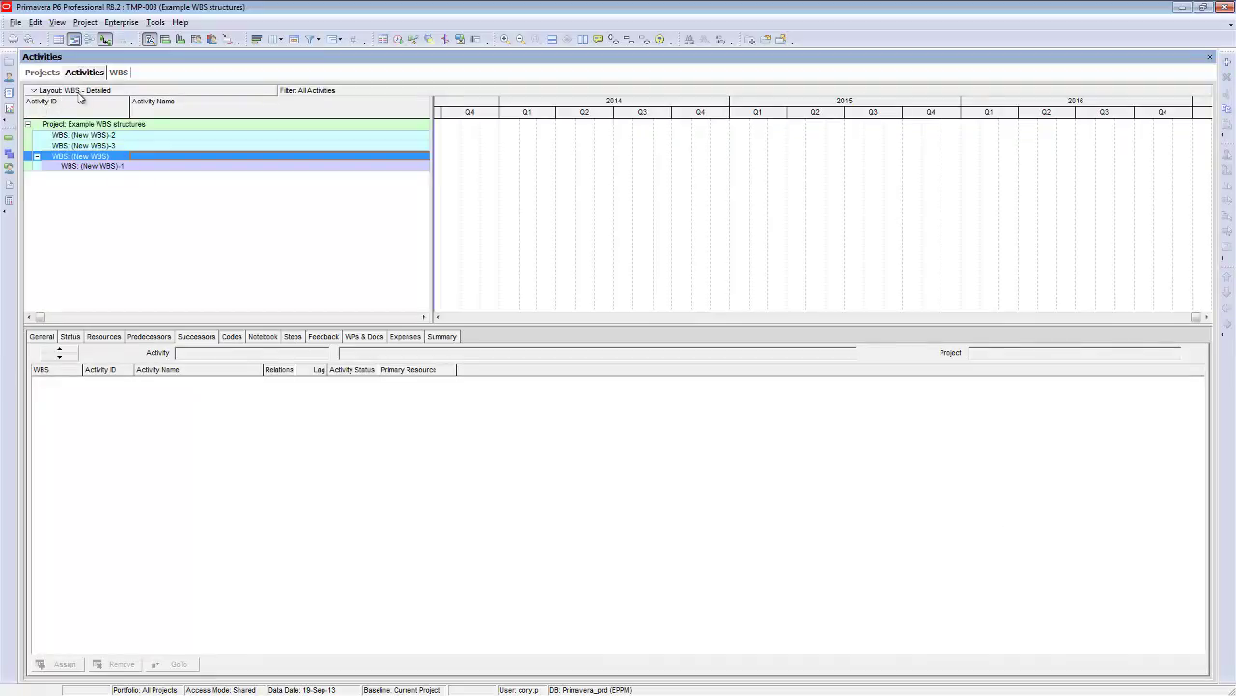
{"action": "left_click", "coordinate": [93, 136]}
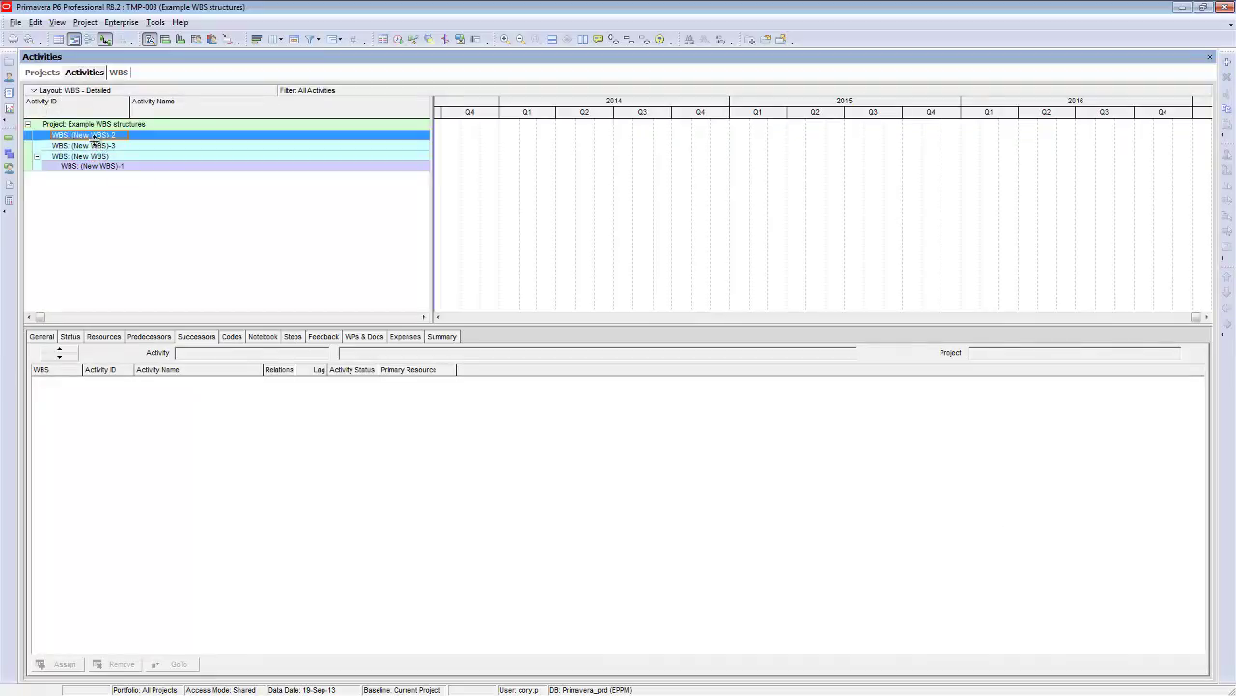
{"action": "left_click", "coordinate": [91, 146]}
{"action": "left_click", "coordinate": [93, 157]}
{"action": "left_click", "coordinate": [93, 167]}
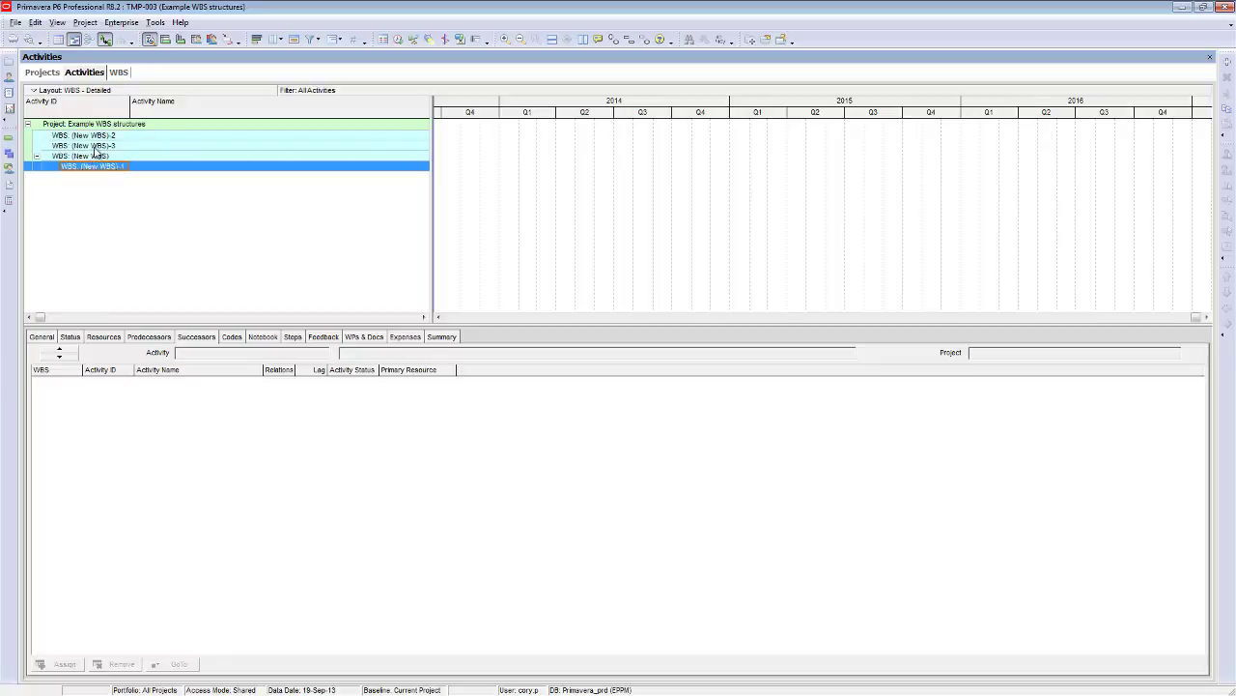
{"action": "left_click", "coordinate": [95, 137]}
{"action": "left_click", "coordinate": [94, 145]}
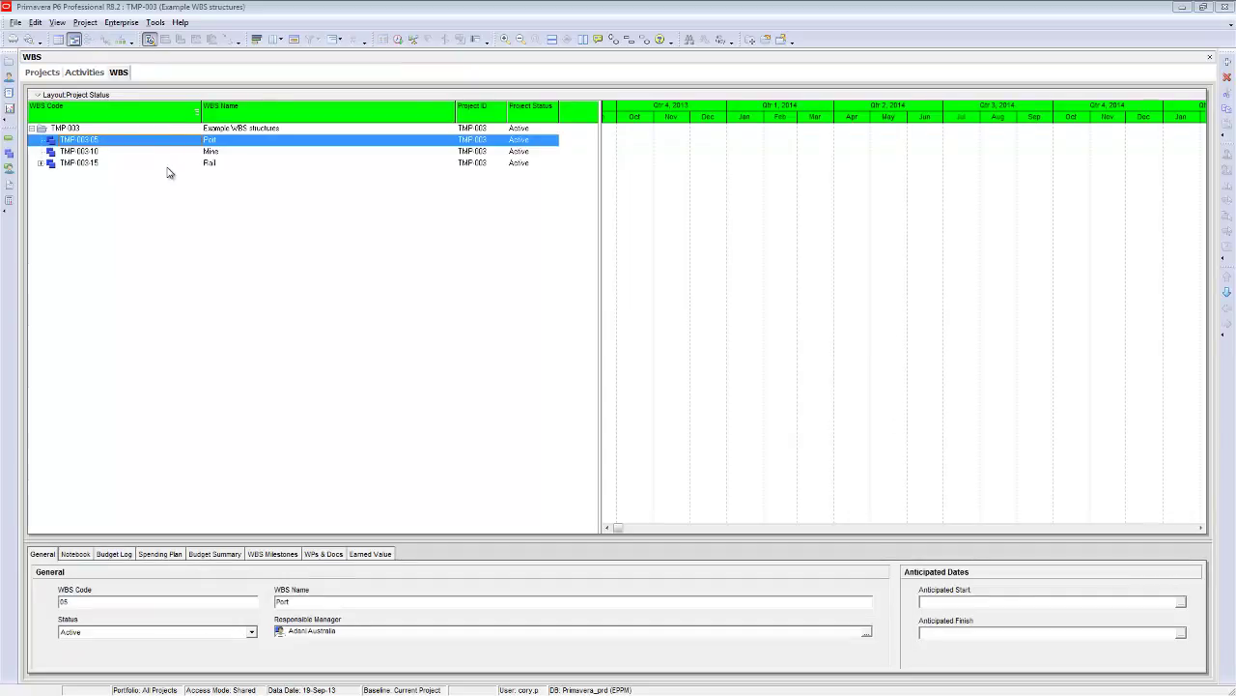
Inspect the child element under Rail in the WBS, and check the WBS band order in the Activities view
{"action": "left_click", "coordinate": [40, 163]}
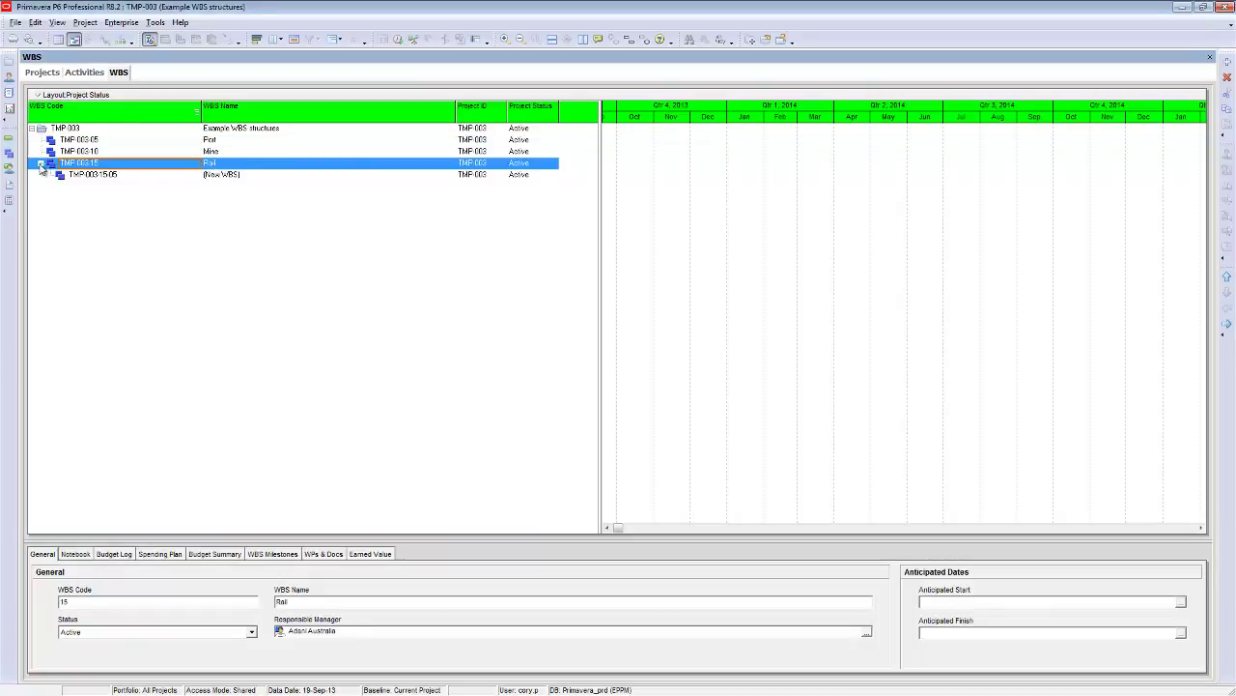
{"action": "left_click", "coordinate": [41, 164]}
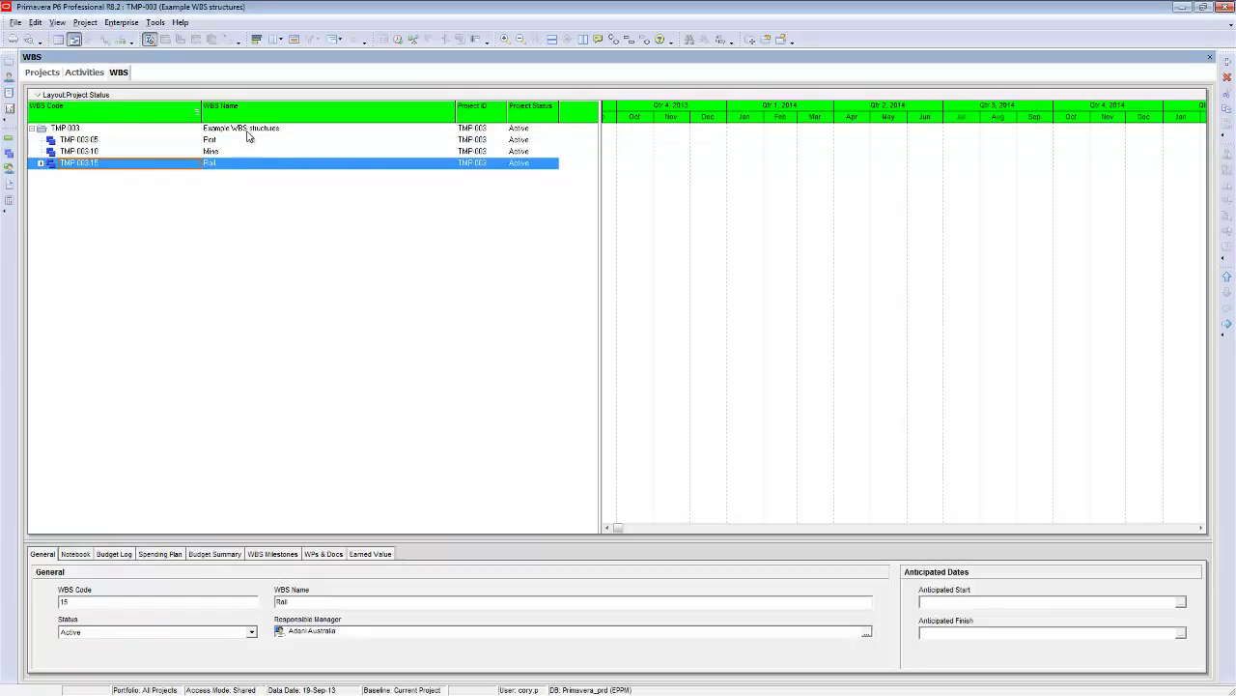
{"action": "left_click", "coordinate": [85, 73]}
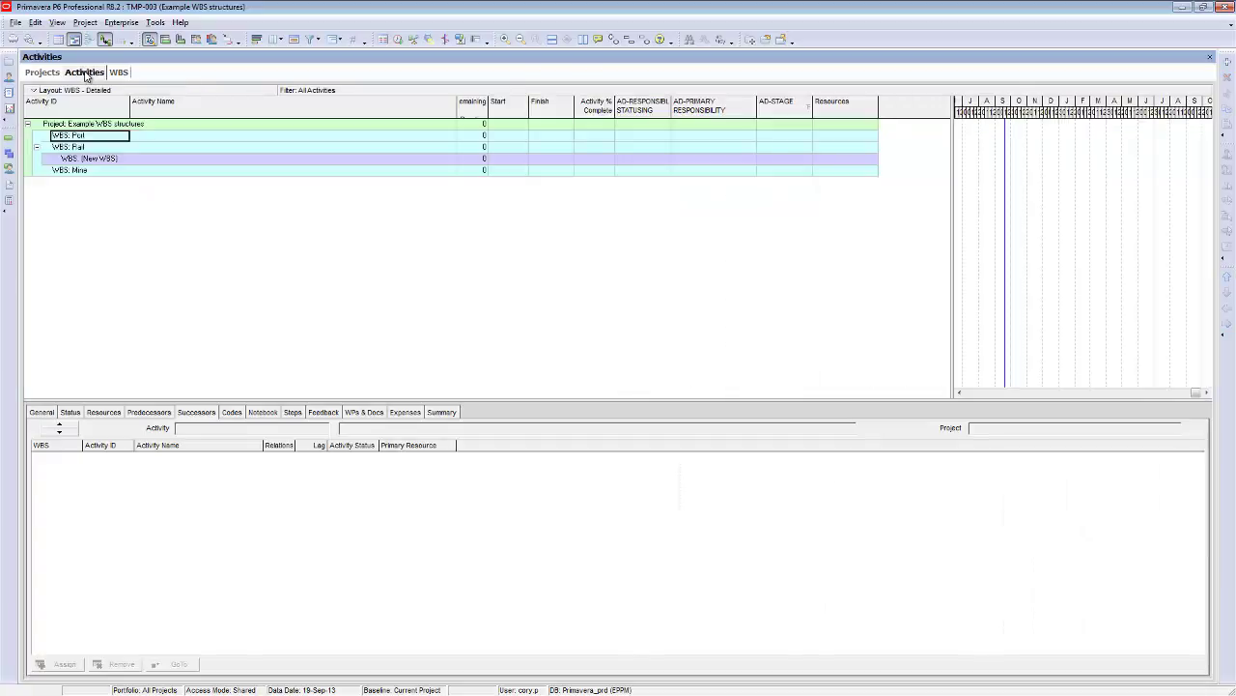
Open the "WBS - Summary at Level 3" layout in the Activities view without saving changes to the current layout
{"action": "left_click", "coordinate": [36, 92]}
{"action": "mouse_move", "coordinate": [70, 107]}
{"action": "left_click", "coordinate": [174, 105]}
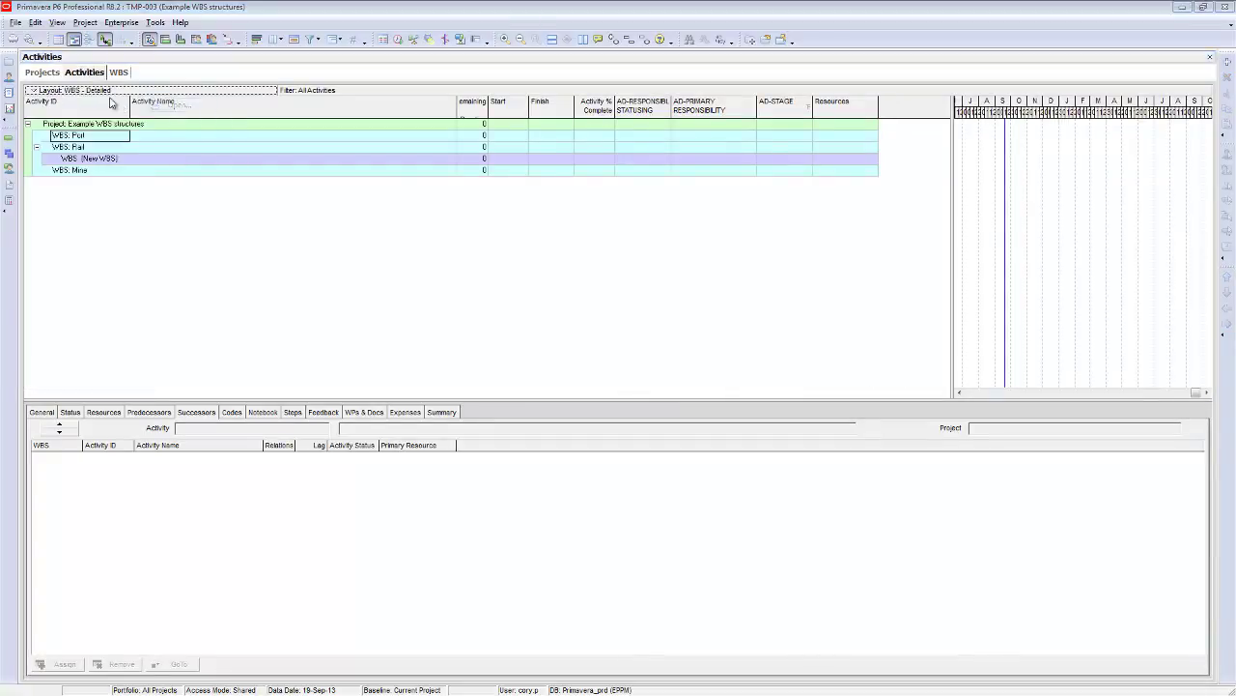
{"action": "left_click_drag", "start_coordinate": [179, 67], "coordinate": [354, 202]}
{"action": "left_click", "coordinate": [367, 263]}
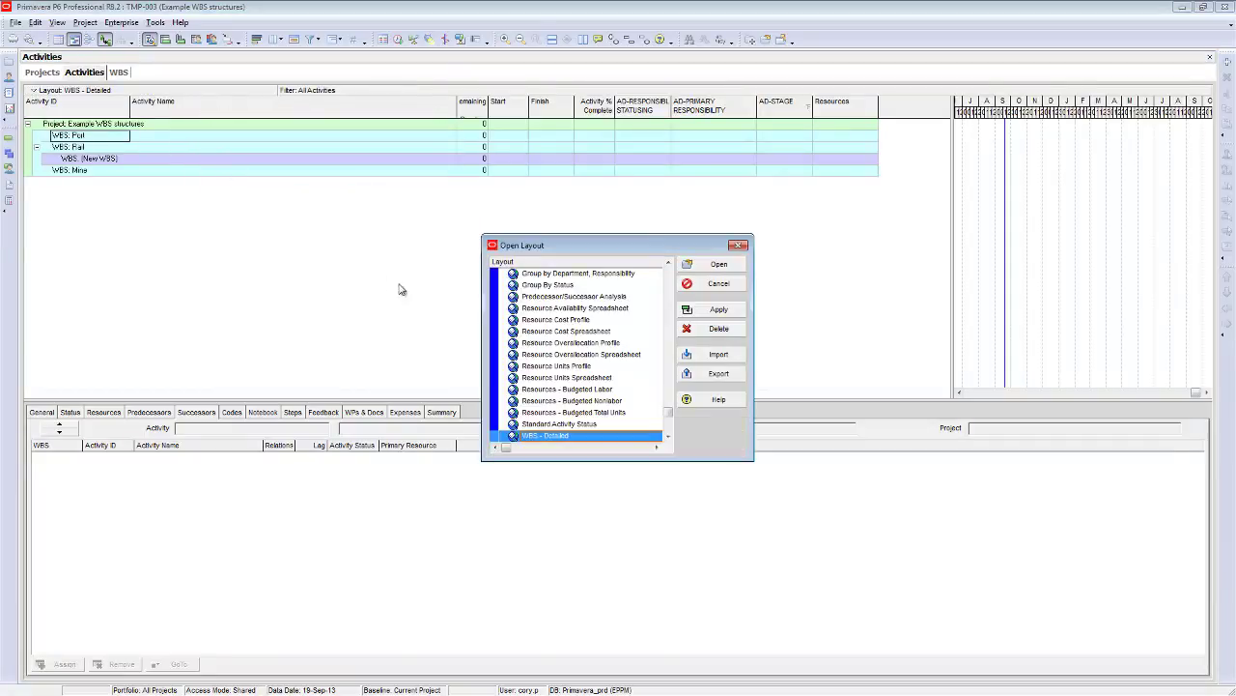
{"action": "left_click", "coordinate": [667, 440]}
{"action": "left_click", "coordinate": [668, 440]}
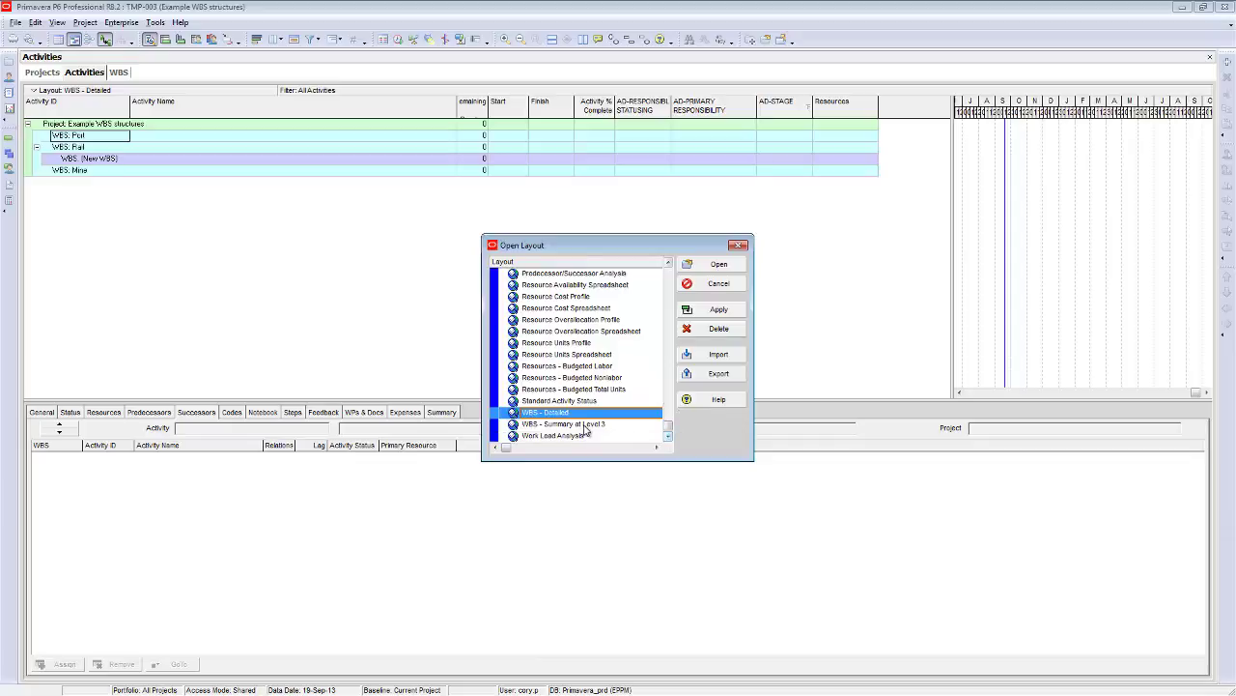
{"action": "left_click", "coordinate": [581, 425]}
{"action": "left_click", "coordinate": [719, 265]}
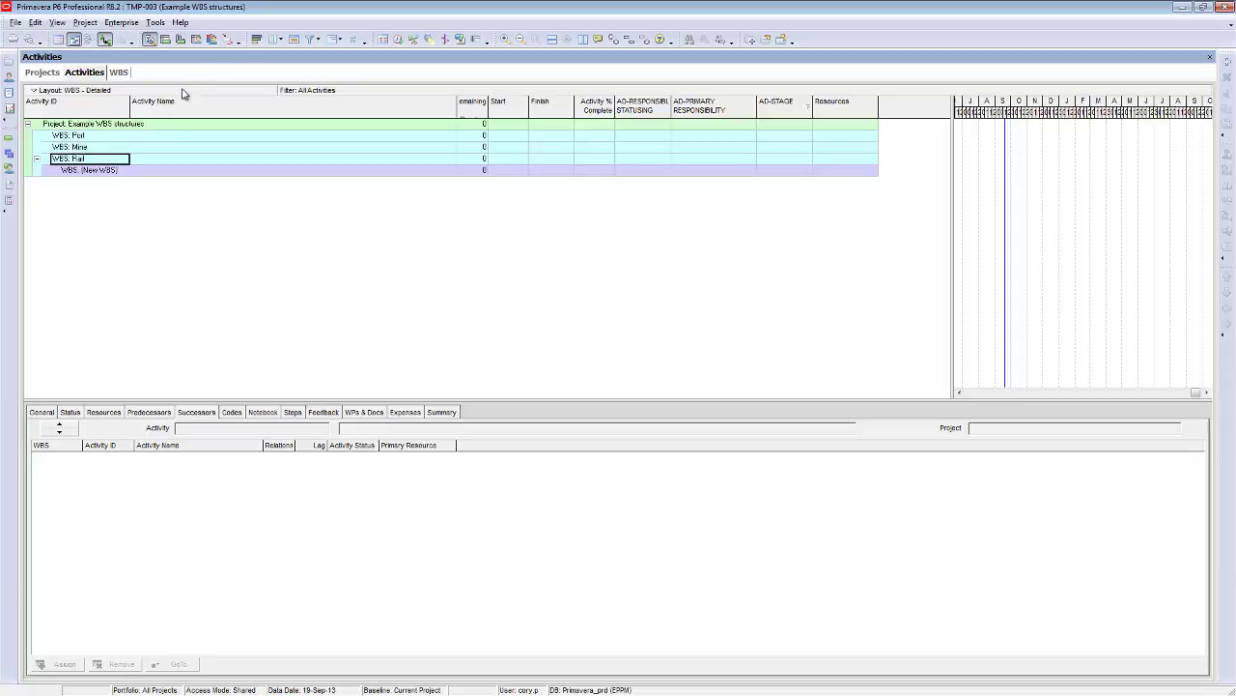
Show the ID / Code in the WBS grouping bands through the Group and Sort options
{"action": "left_click", "coordinate": [334, 43]}
{"action": "left_click", "coordinate": [347, 55]}
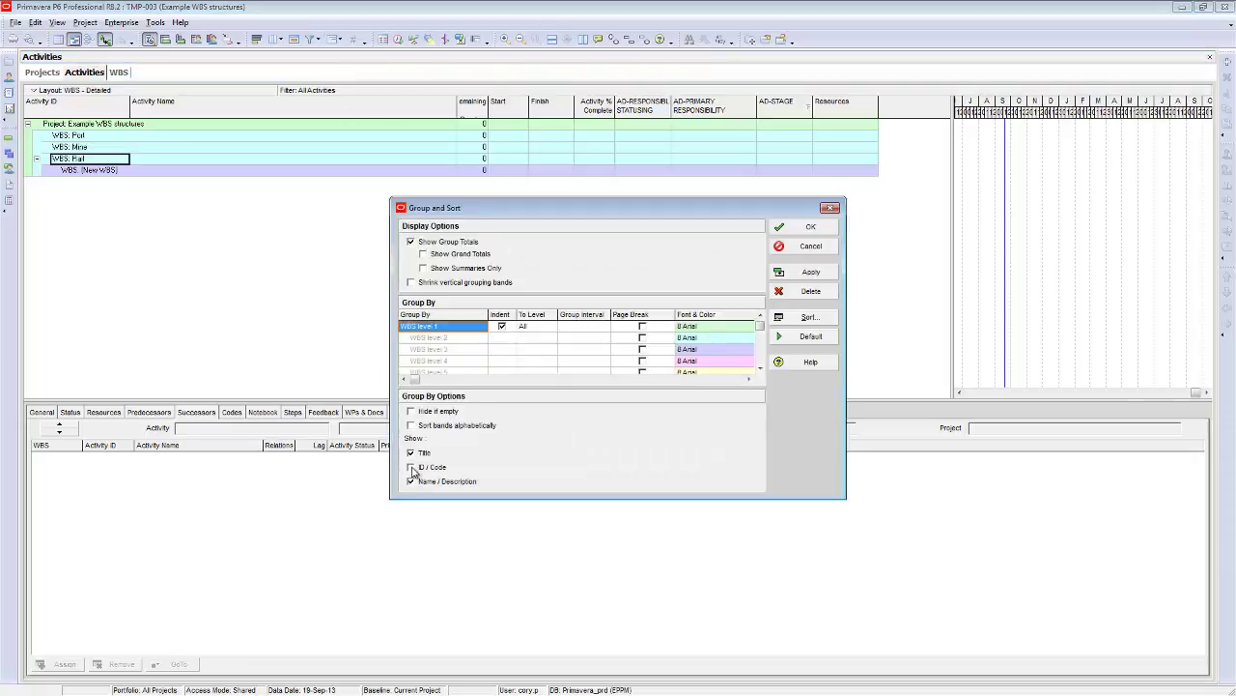
{"action": "left_click", "coordinate": [811, 273]}
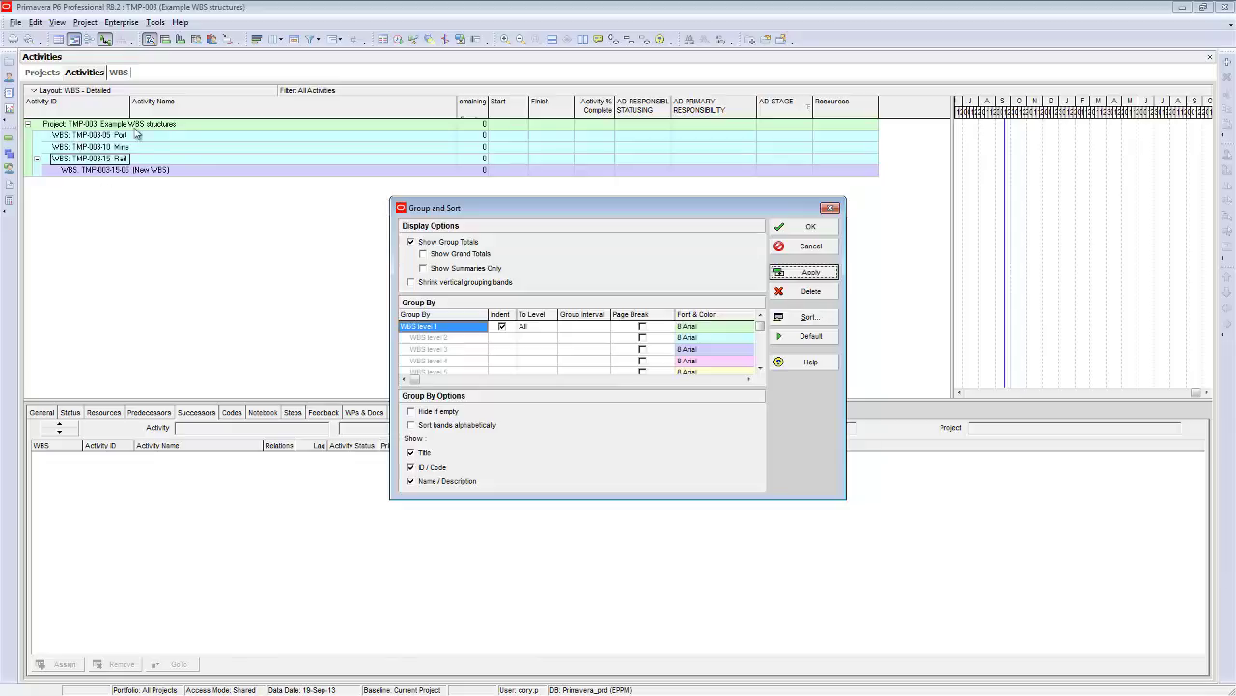
{"action": "left_click", "coordinate": [798, 227]}
Add one new activity each to the Mine, Rail, TMP-003-15-05 and Port WBS bands, keeping the default names
{"action": "left_click", "coordinate": [64, 169]}
{"action": "left_click", "coordinate": [77, 148]}
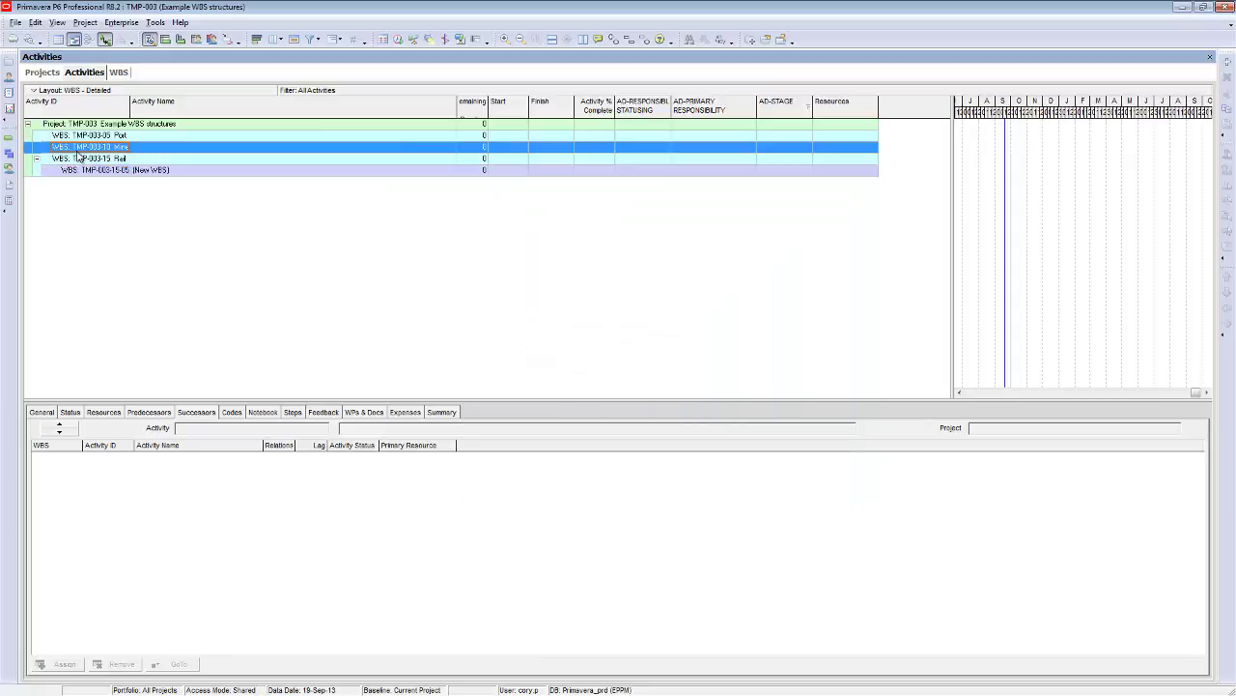
{"action": "key", "text": "Insert"}
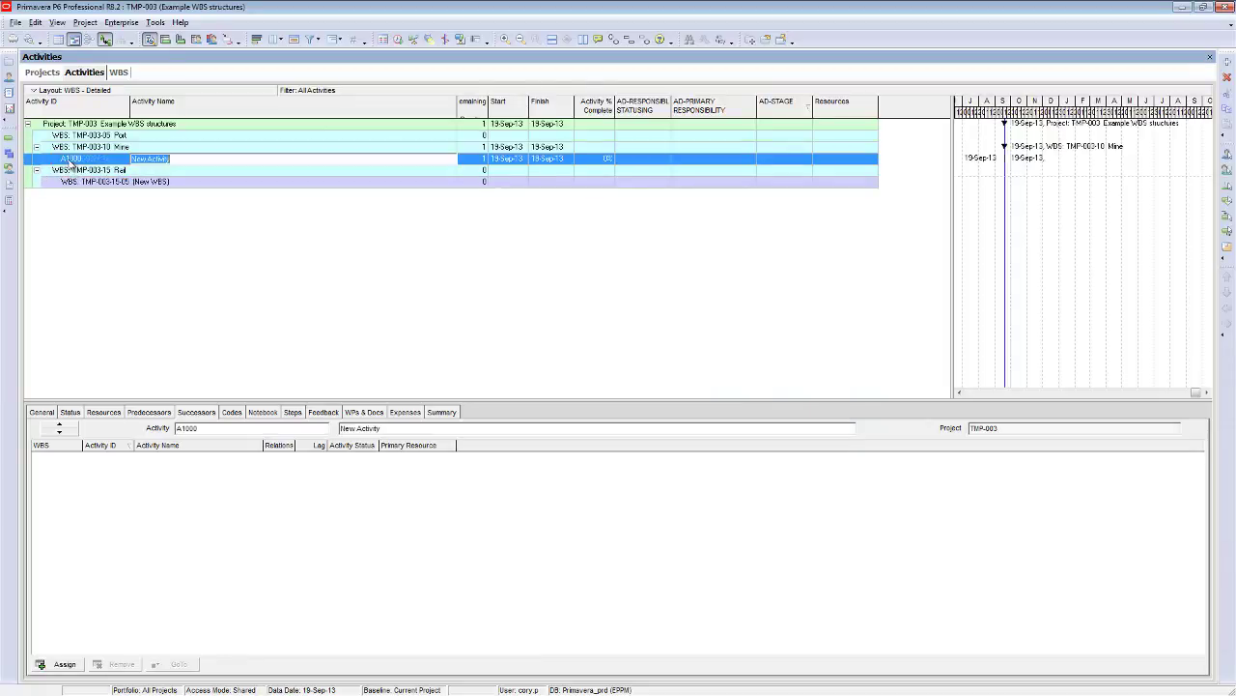
{"action": "left_click", "coordinate": [155, 172]}
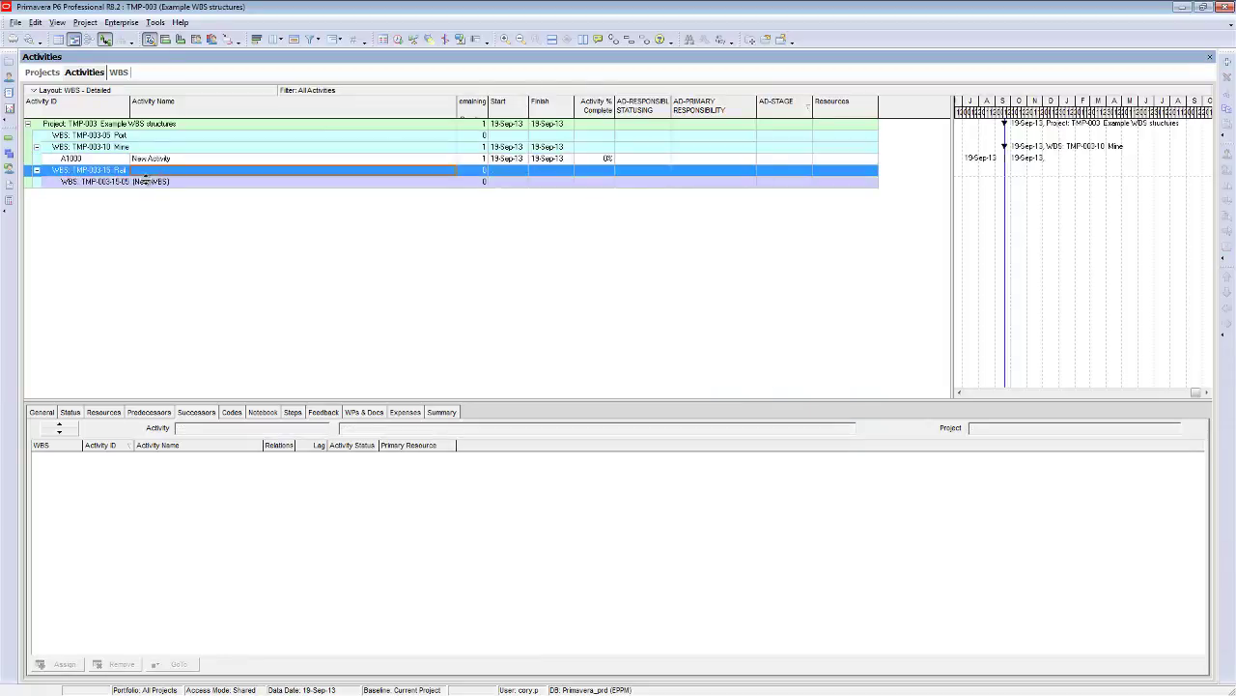
{"action": "key", "text": "Insert"}
{"action": "left_click", "coordinate": [137, 194]}
{"action": "key", "text": "Insert"}
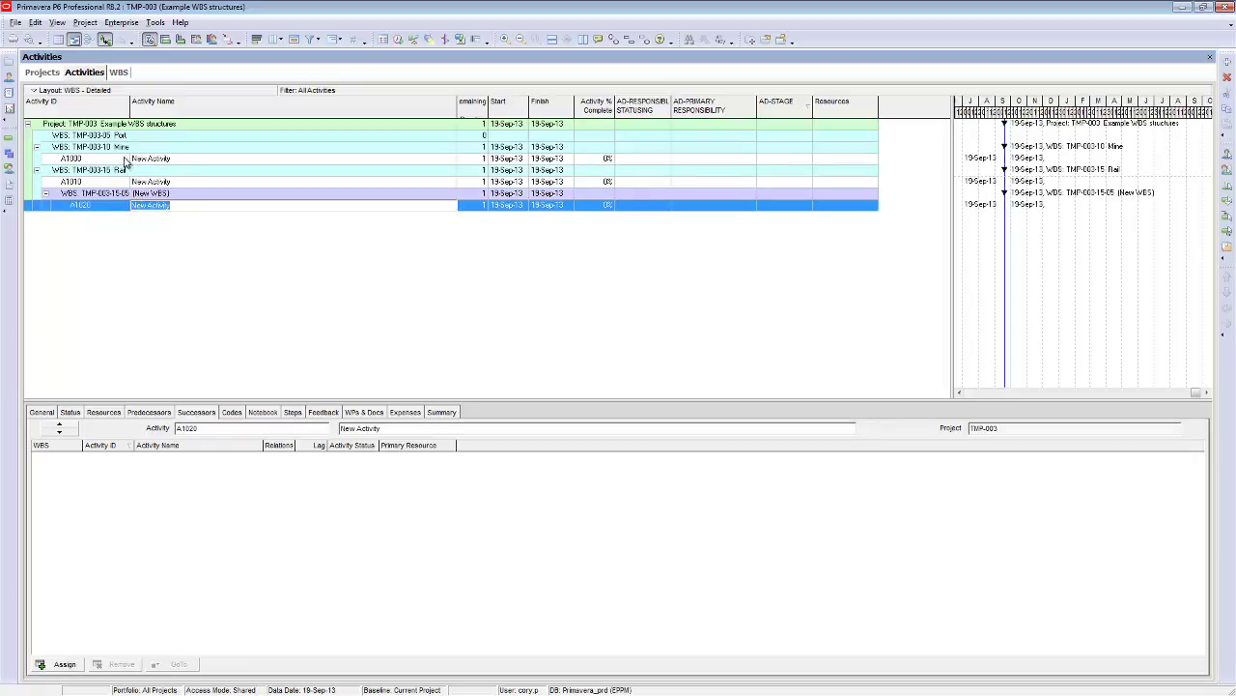
{"action": "left_click", "coordinate": [121, 147]}
{"action": "left_click", "coordinate": [117, 138]}
{"action": "key", "text": "Insert"}
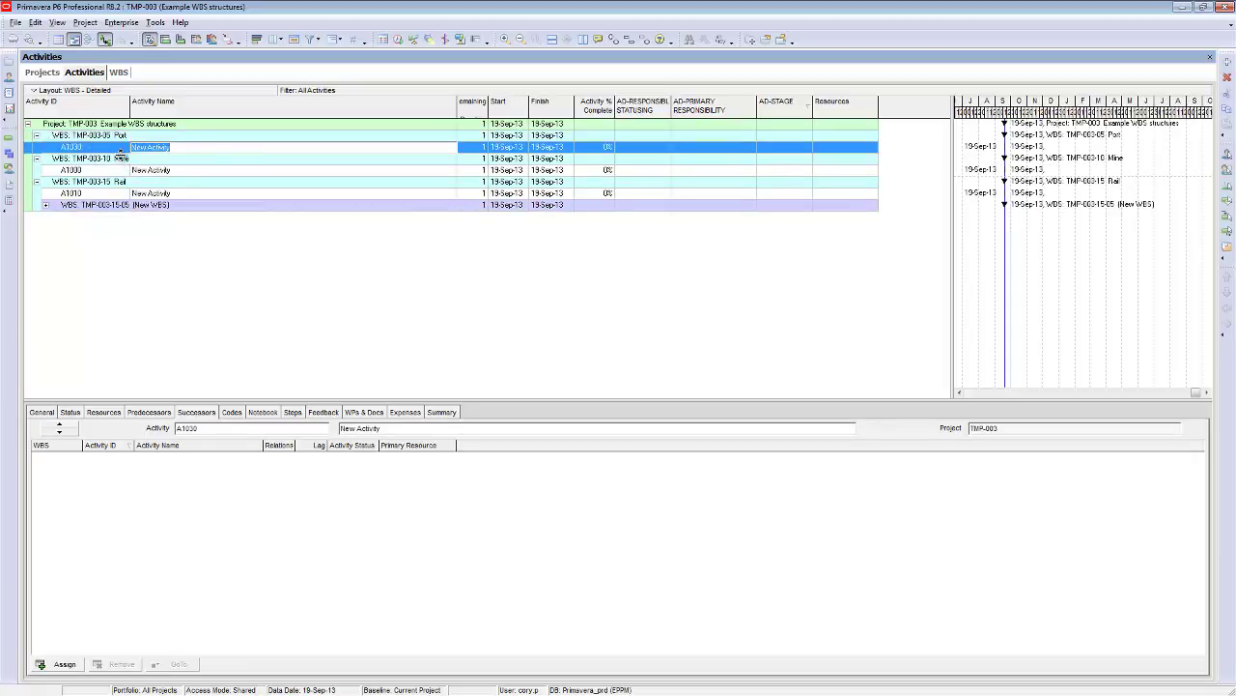
Examine how the new activities are grouped under the Port, Mine and Rail bands by collapsing and expanding them
{"action": "left_click", "coordinate": [117, 160]}
{"action": "left_click", "coordinate": [111, 184]}
{"action": "left_click", "coordinate": [103, 206]}
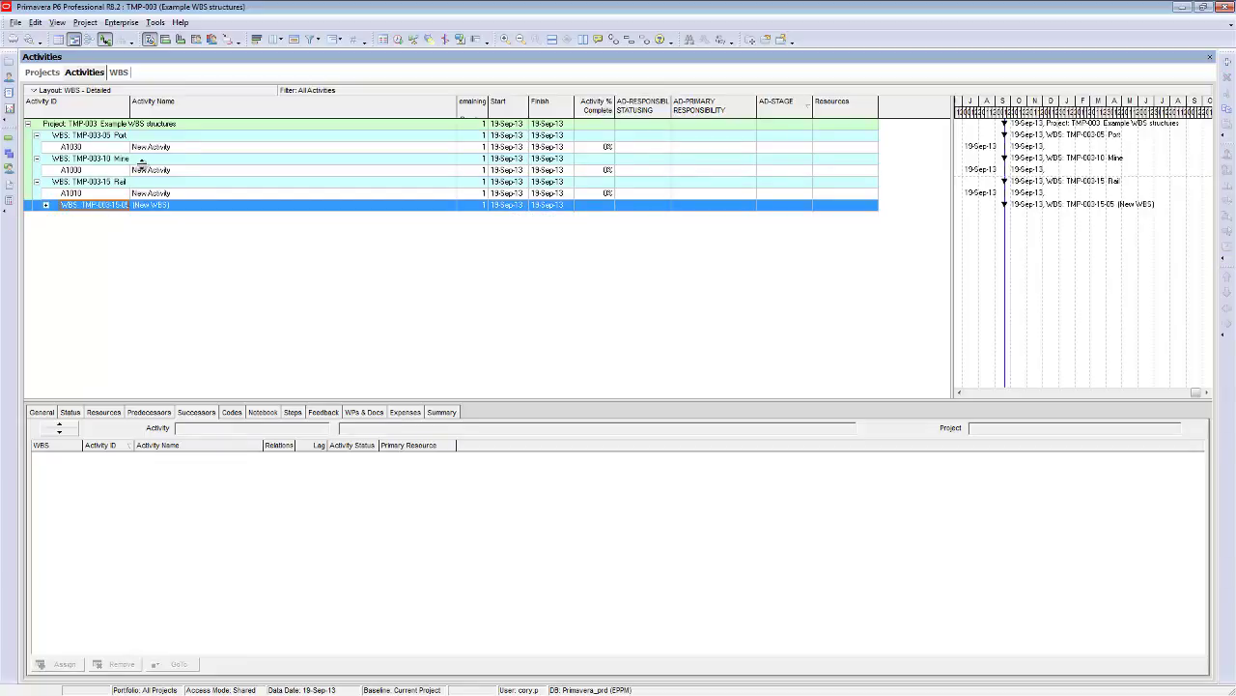
{"action": "left_click", "coordinate": [170, 169]}
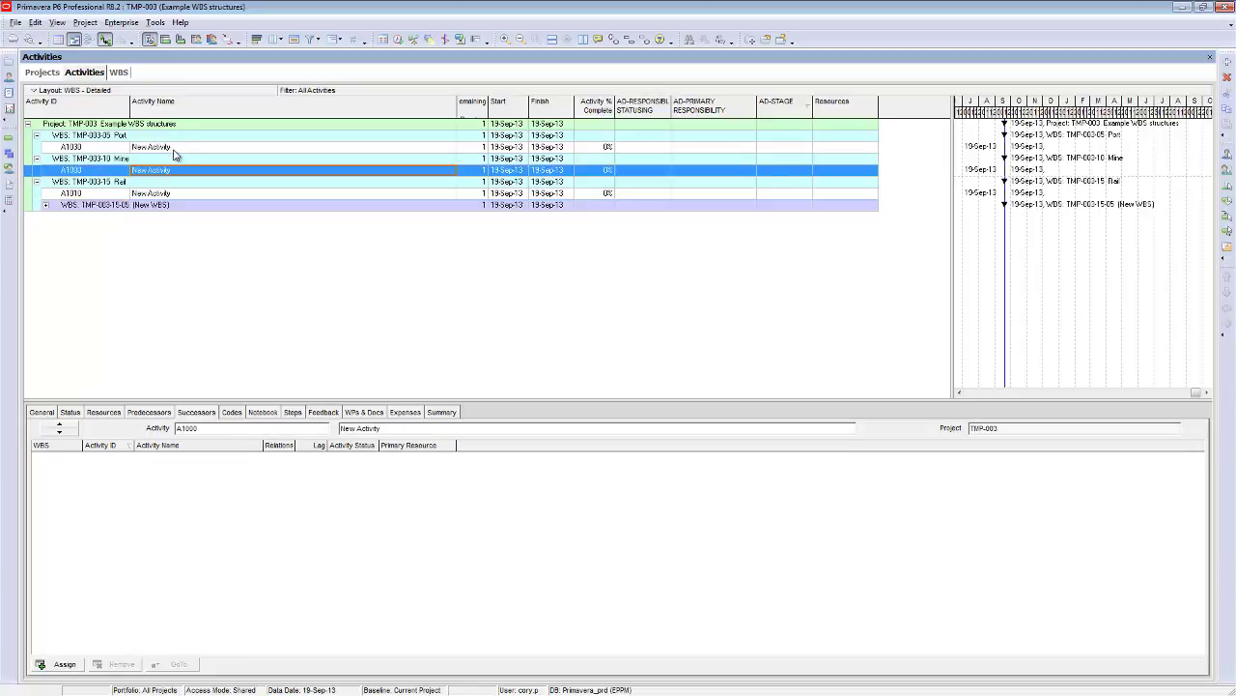
{"action": "left_click", "coordinate": [176, 148]}
{"action": "left_click", "coordinate": [180, 171]}
{"action": "left_click", "coordinate": [186, 194]}
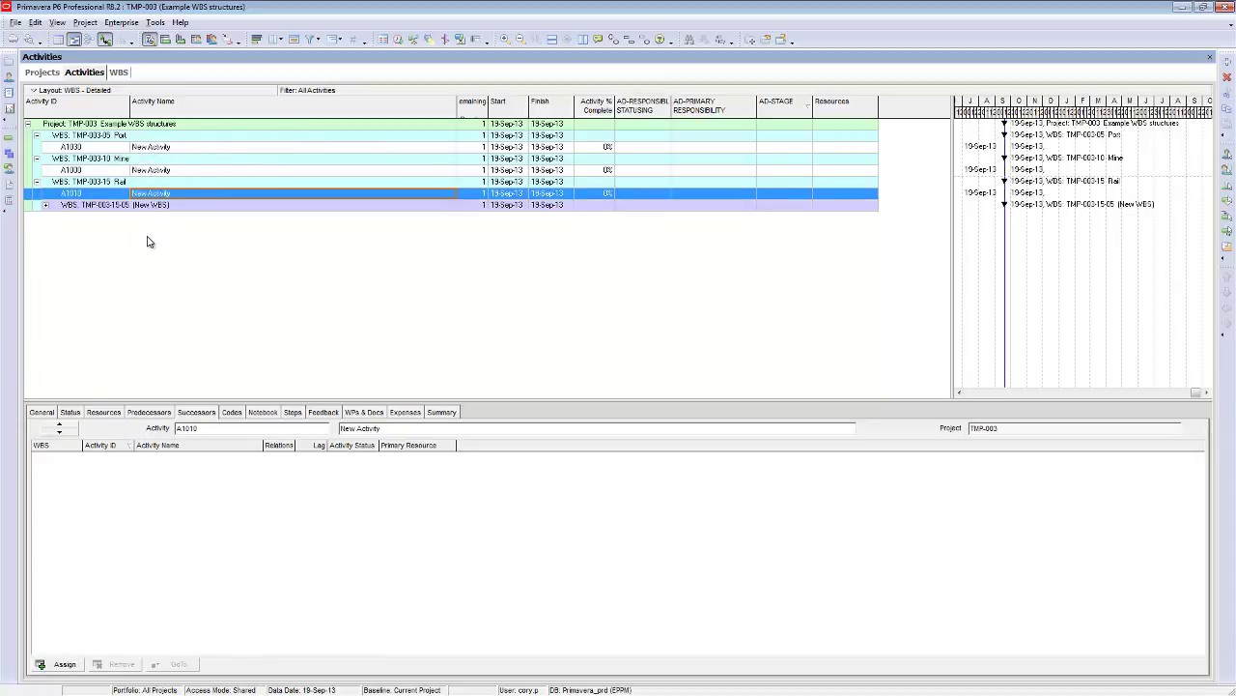
{"action": "left_click", "coordinate": [46, 207]}
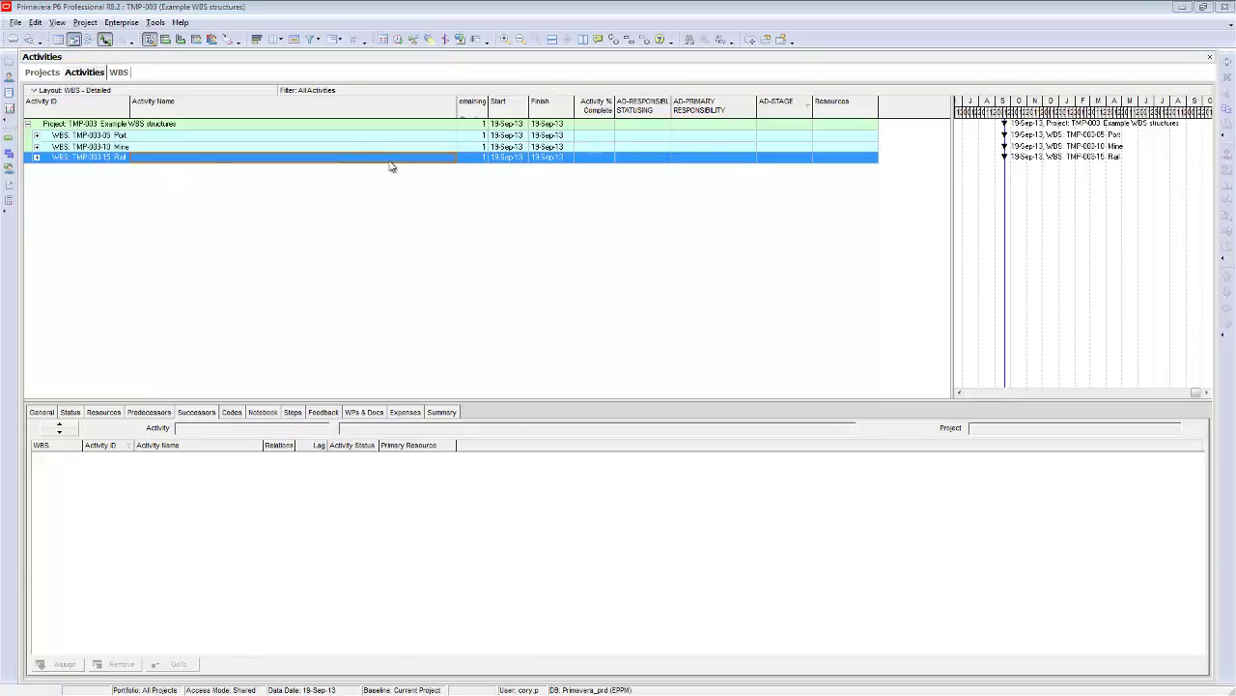
{"action": "left_click", "coordinate": [36, 136]}
{"action": "left_click", "coordinate": [37, 158]}
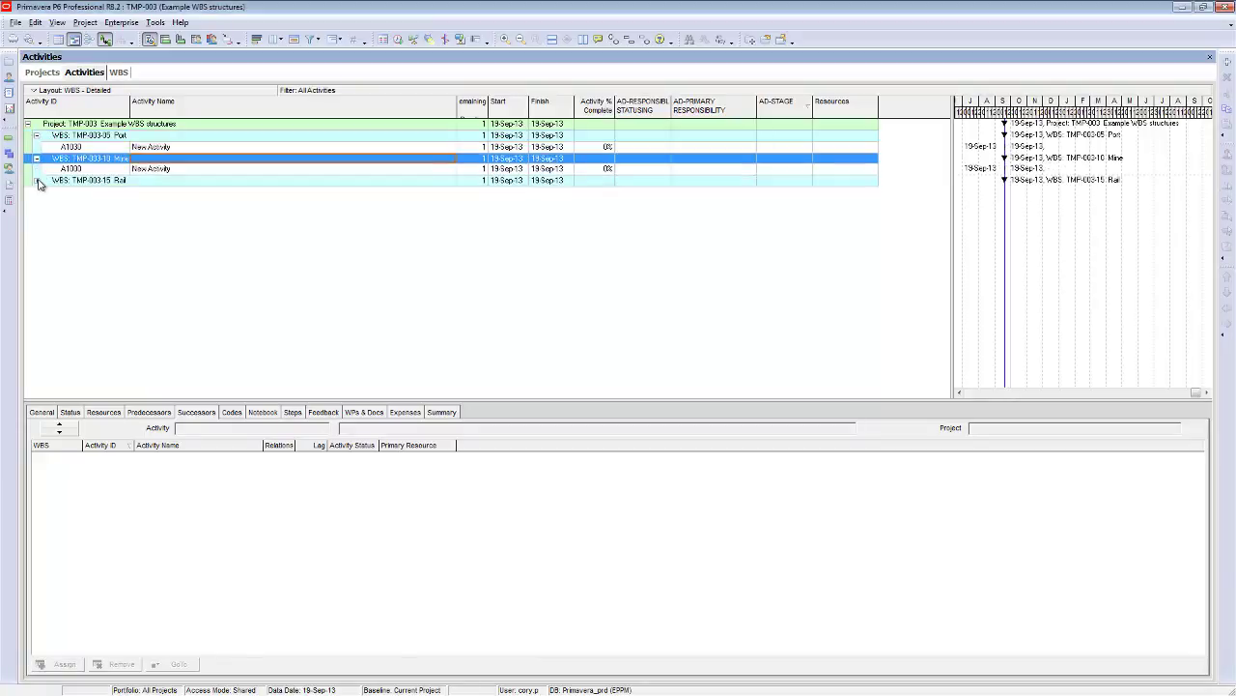
{"action": "left_click", "coordinate": [36, 180]}
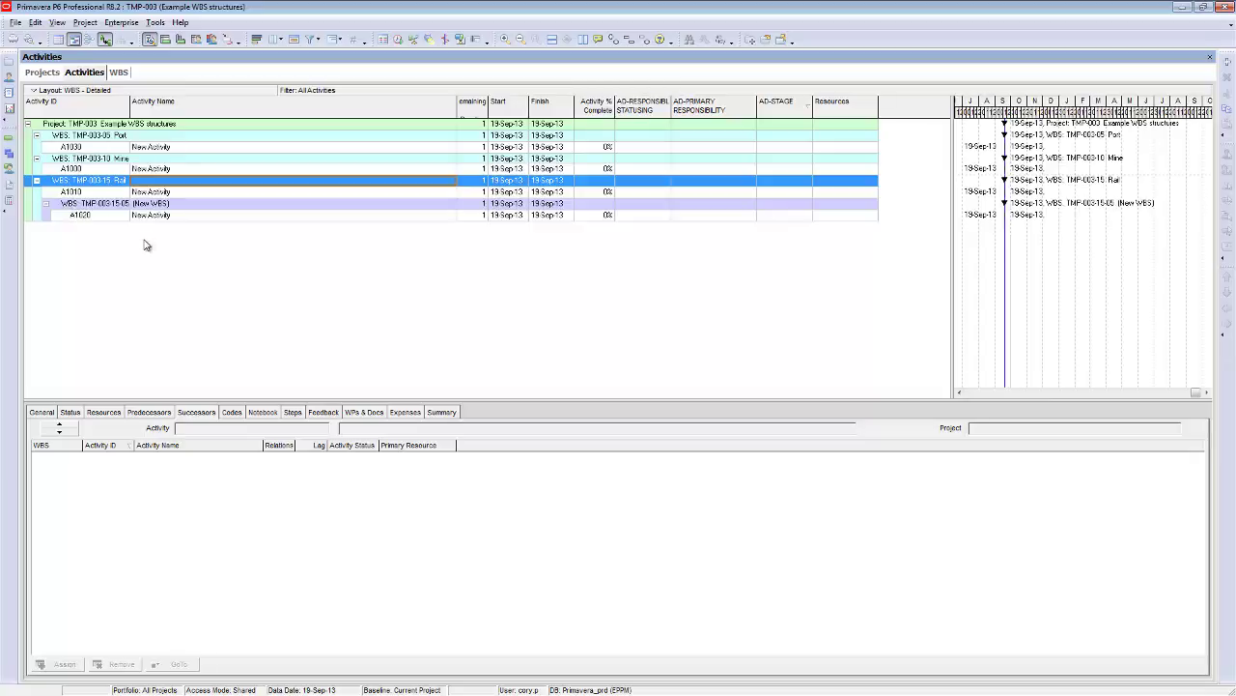
In the WBS view, indent the Rail element beneath Mine and collapse Mine
{"action": "left_click", "coordinate": [118, 73]}
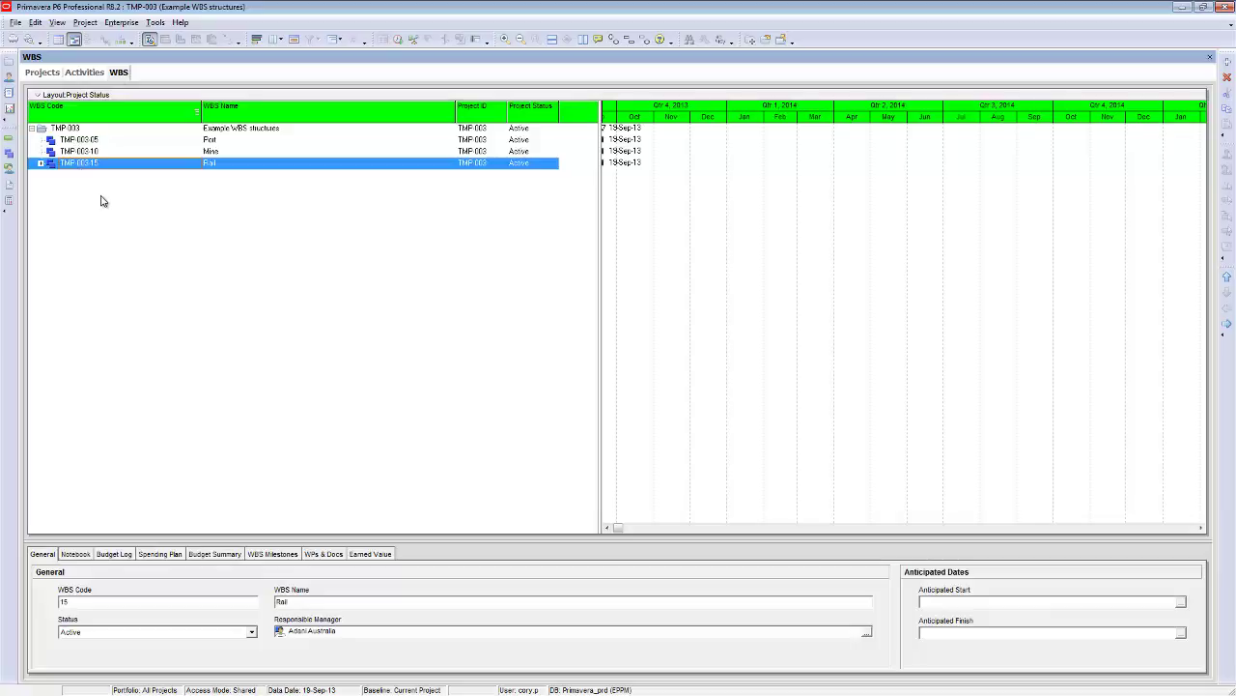
{"action": "left_click", "coordinate": [96, 152]}
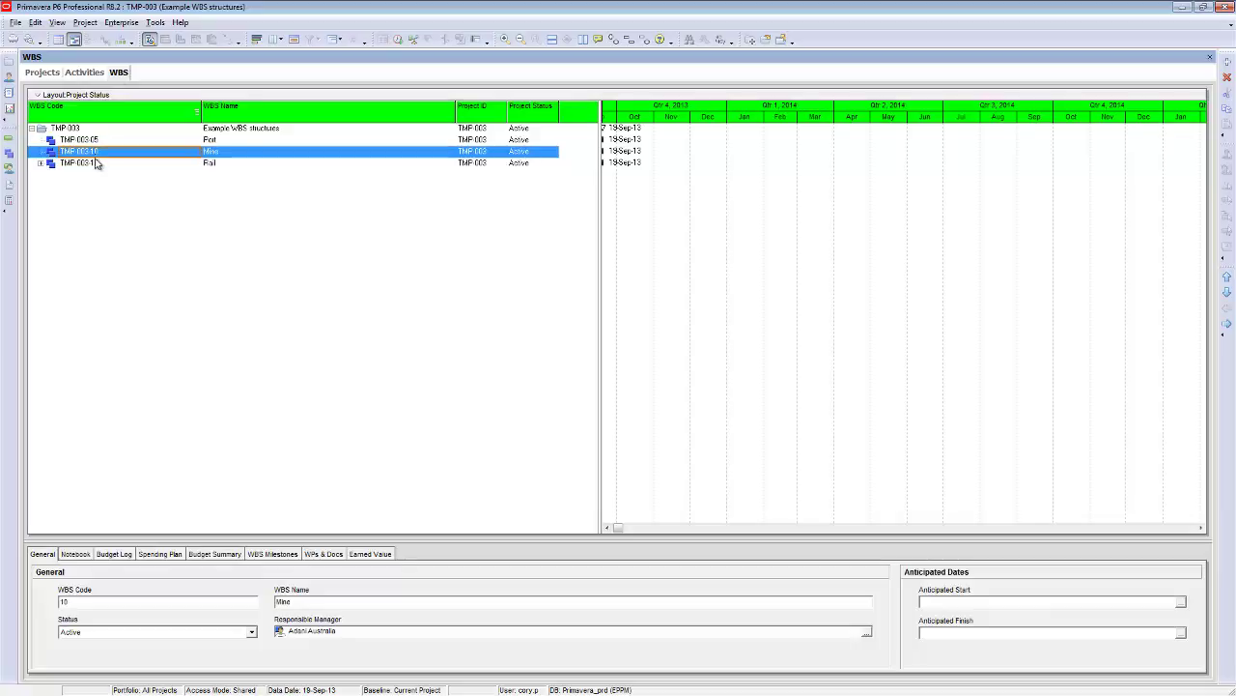
{"action": "left_click", "coordinate": [93, 164]}
{"action": "key", "text": "ctrl+Right"}
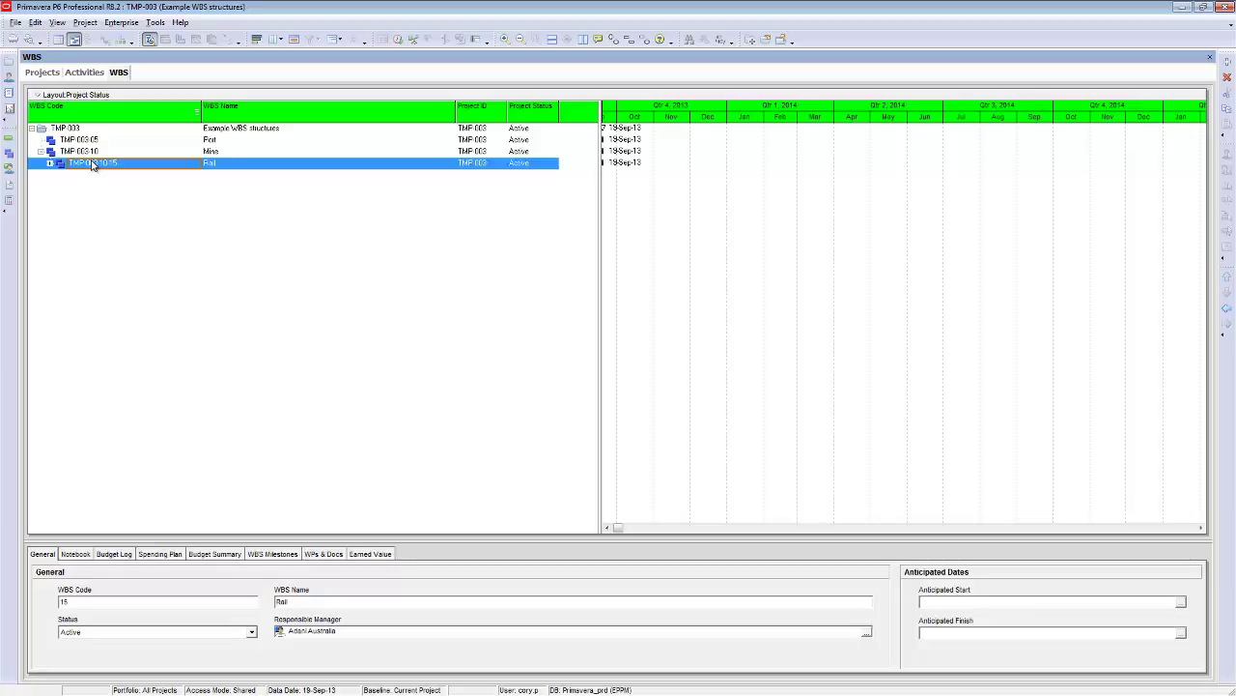
{"action": "left_click", "coordinate": [40, 153]}
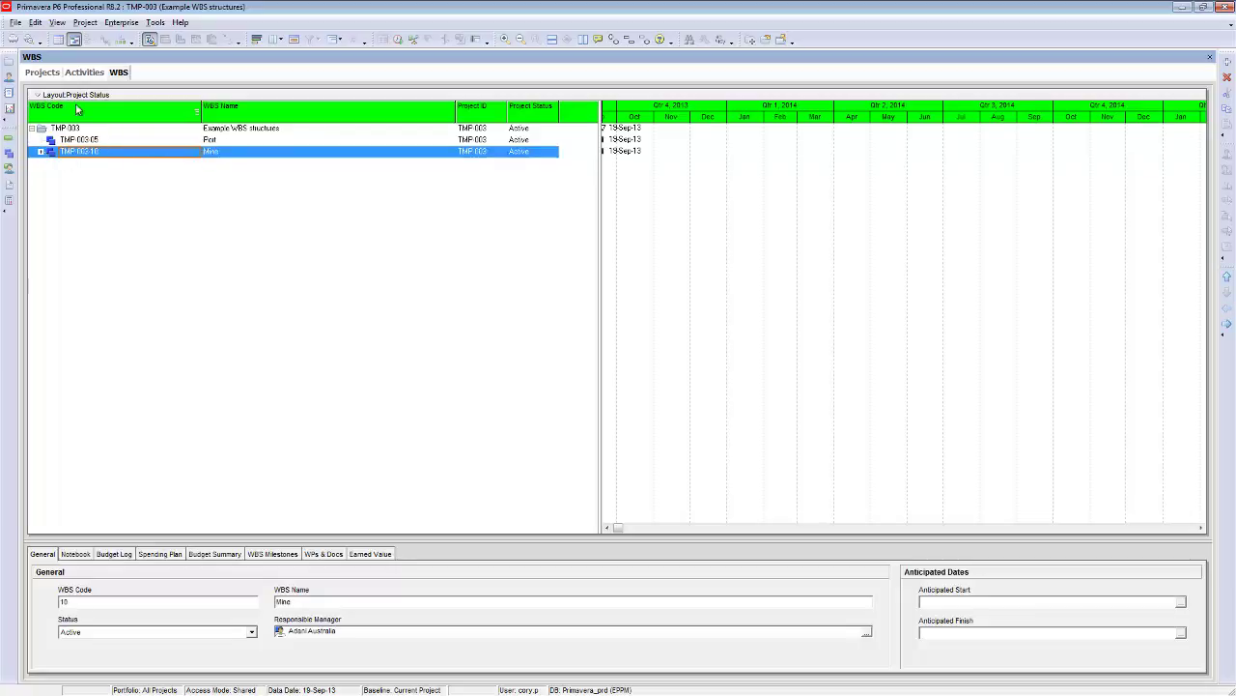
Check in the Activities view how Rail and its activities sit beneath Mine, collapsing and expanding both bands
{"action": "left_click", "coordinate": [86, 76]}
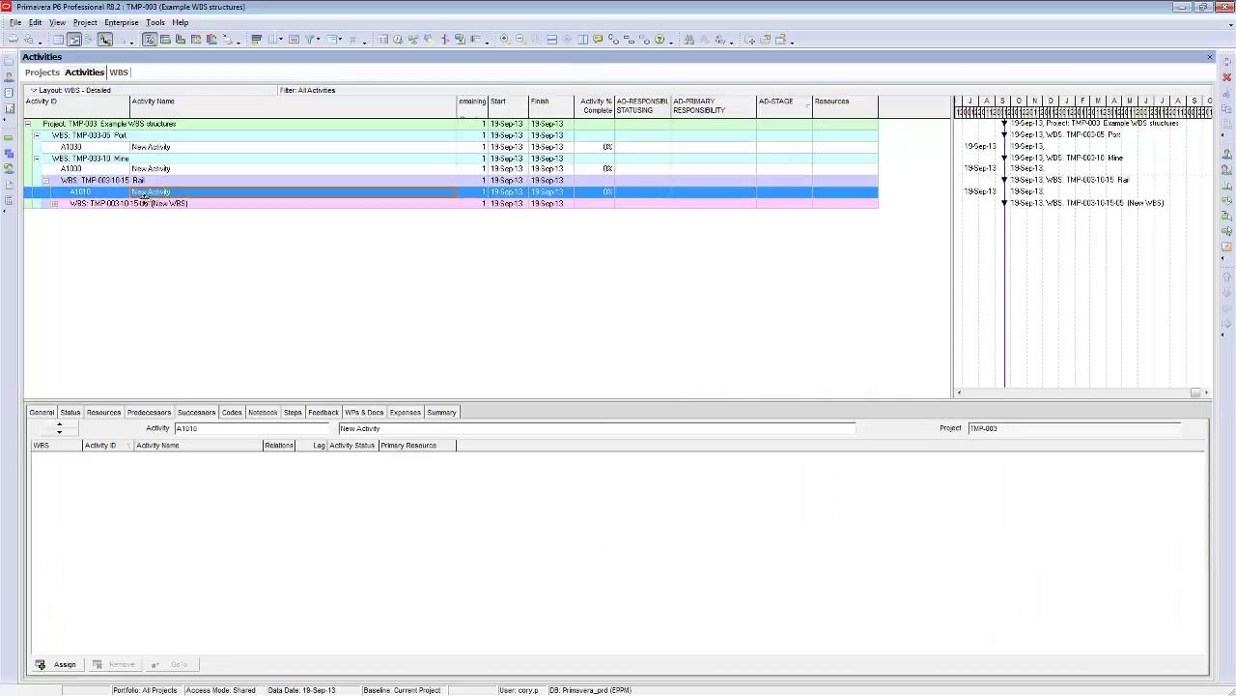
{"action": "left_click", "coordinate": [45, 181]}
{"action": "left_click", "coordinate": [36, 159]}
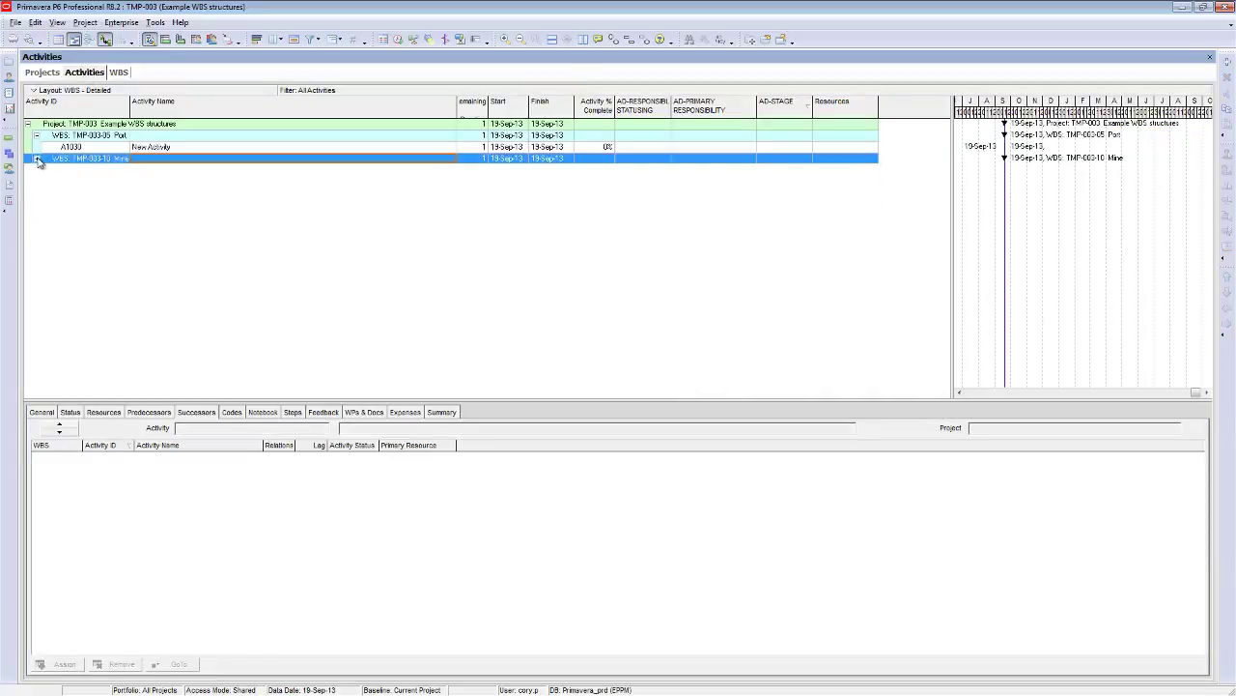
{"action": "left_click", "coordinate": [35, 158]}
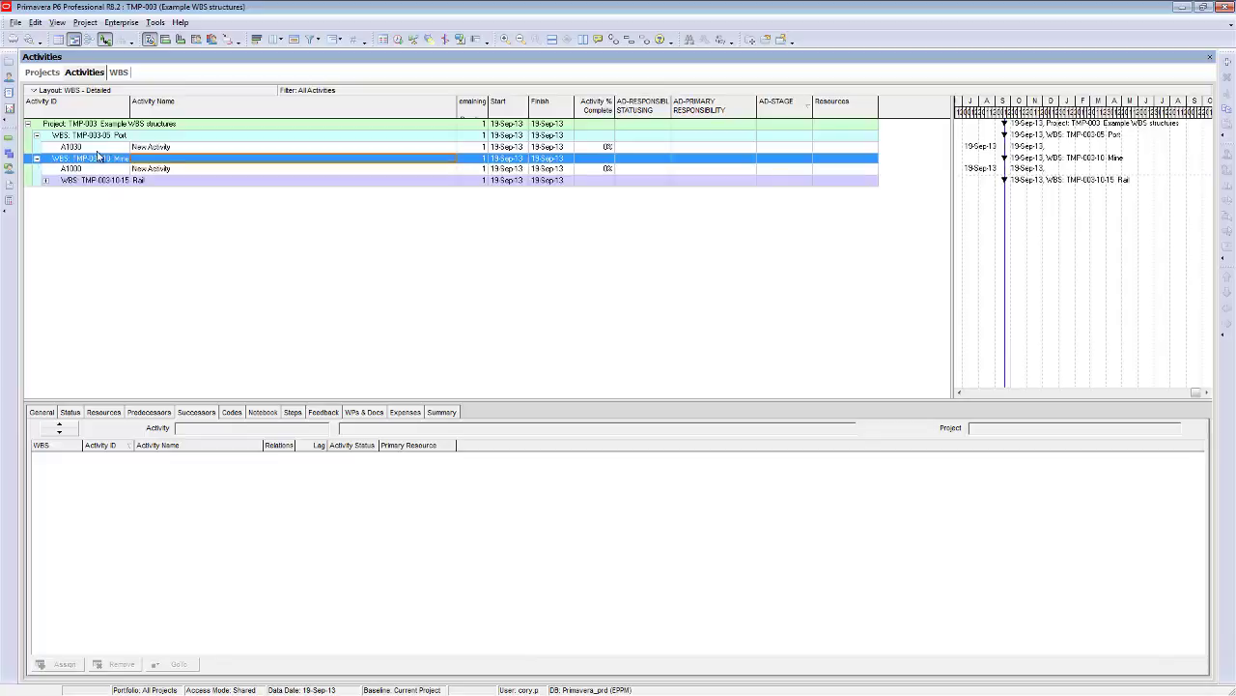
{"action": "left_click", "coordinate": [45, 181]}
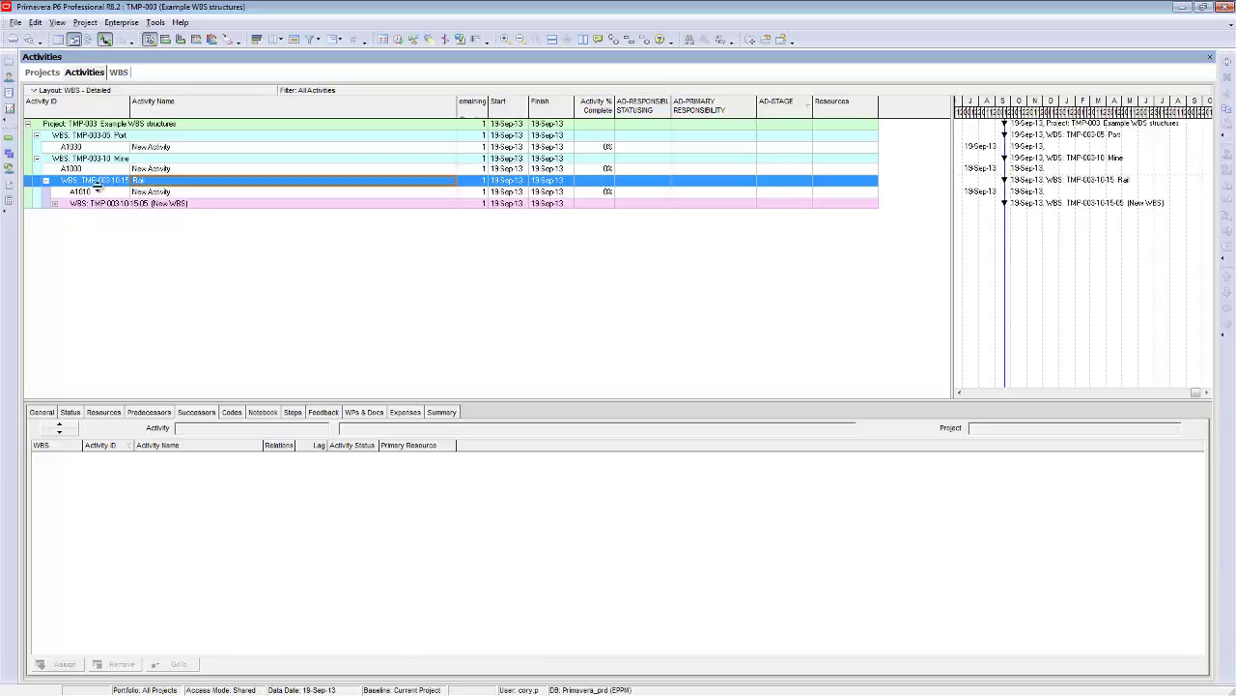
Outdent the Rail WBS element to the first level and move it up above Port
{"action": "left_click", "coordinate": [119, 72]}
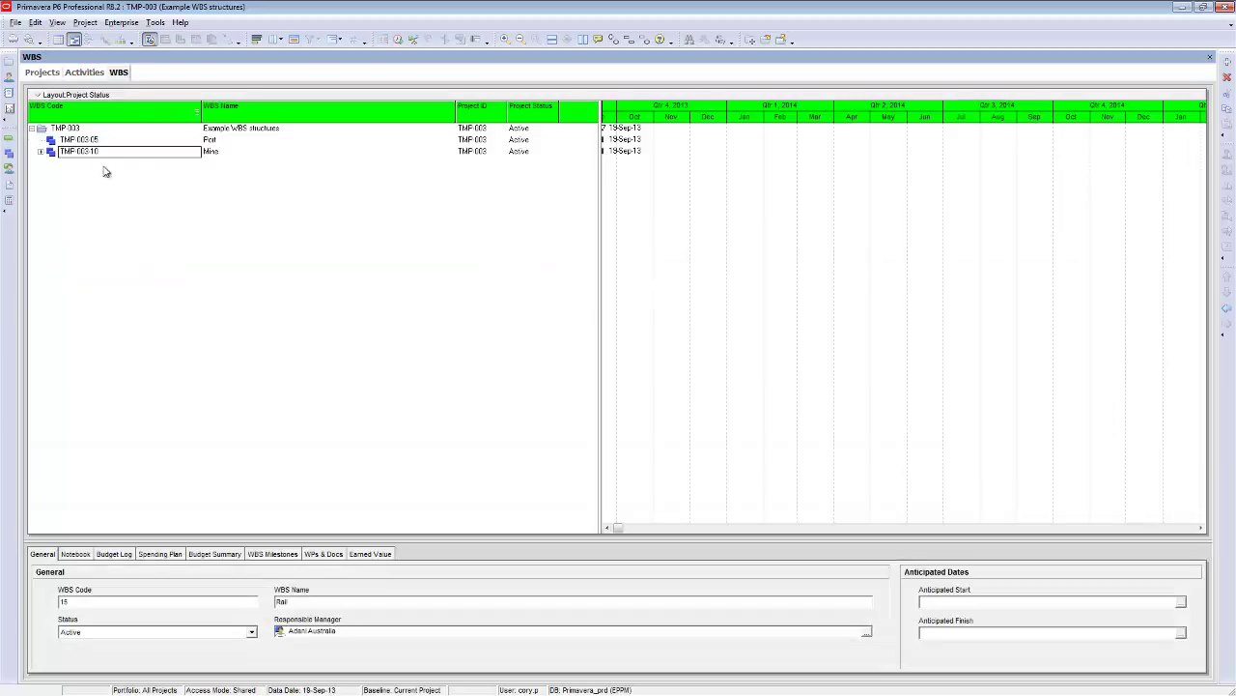
{"action": "left_click", "coordinate": [40, 153]}
{"action": "left_click", "coordinate": [83, 164]}
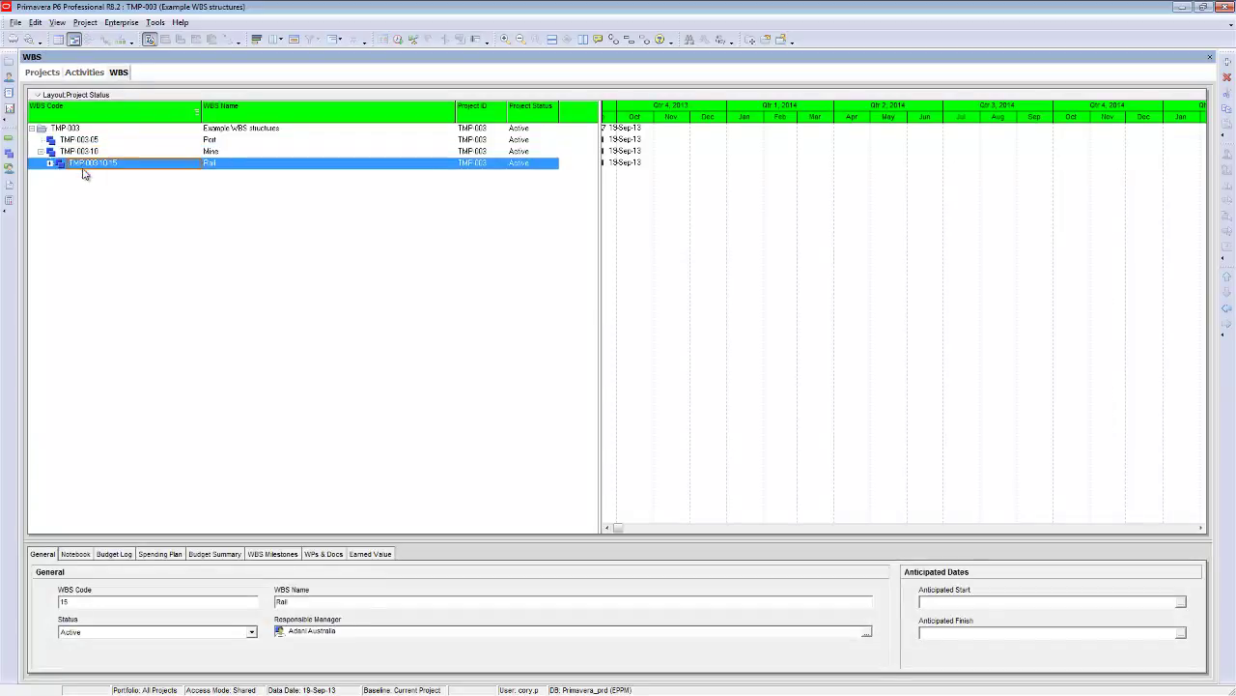
{"action": "key", "text": "ctrl+Left"}
{"action": "key", "text": "ctrl+Up"}
{"action": "key", "text": "ctrl+Up"}
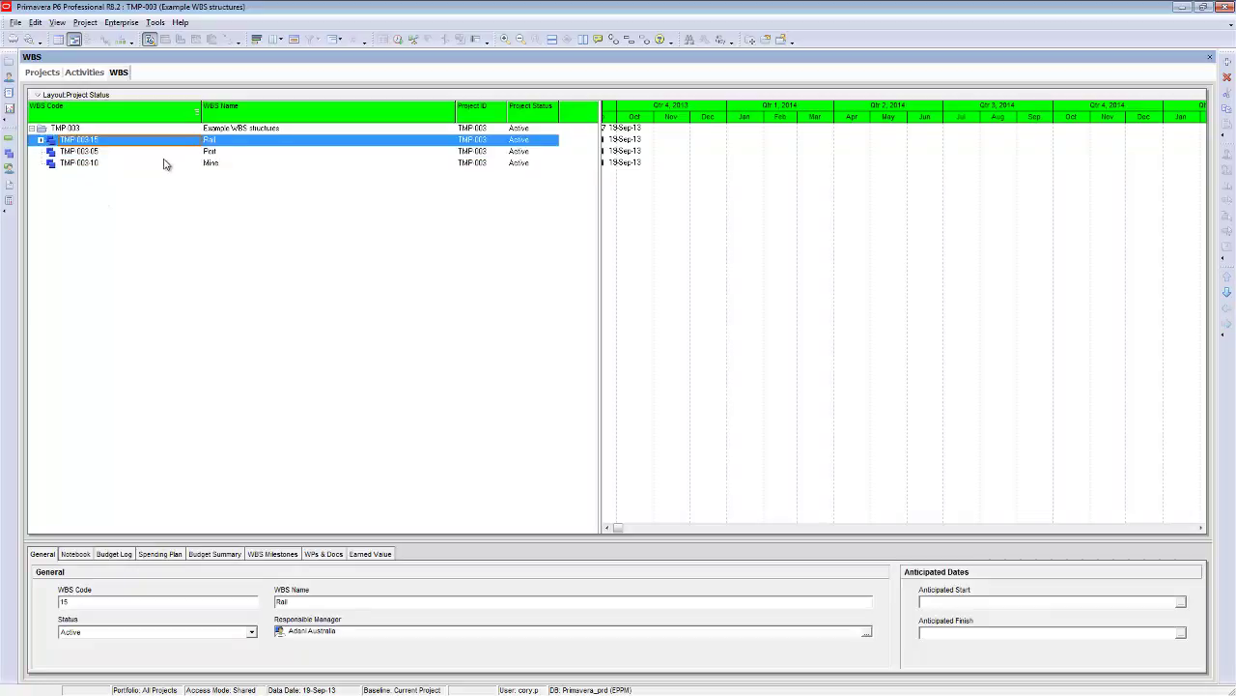
Move the Port WBS element down one position so it sits below Mine
{"action": "left_click", "coordinate": [220, 153]}
{"action": "left_click", "coordinate": [156, 164]}
{"action": "left_click", "coordinate": [111, 154]}
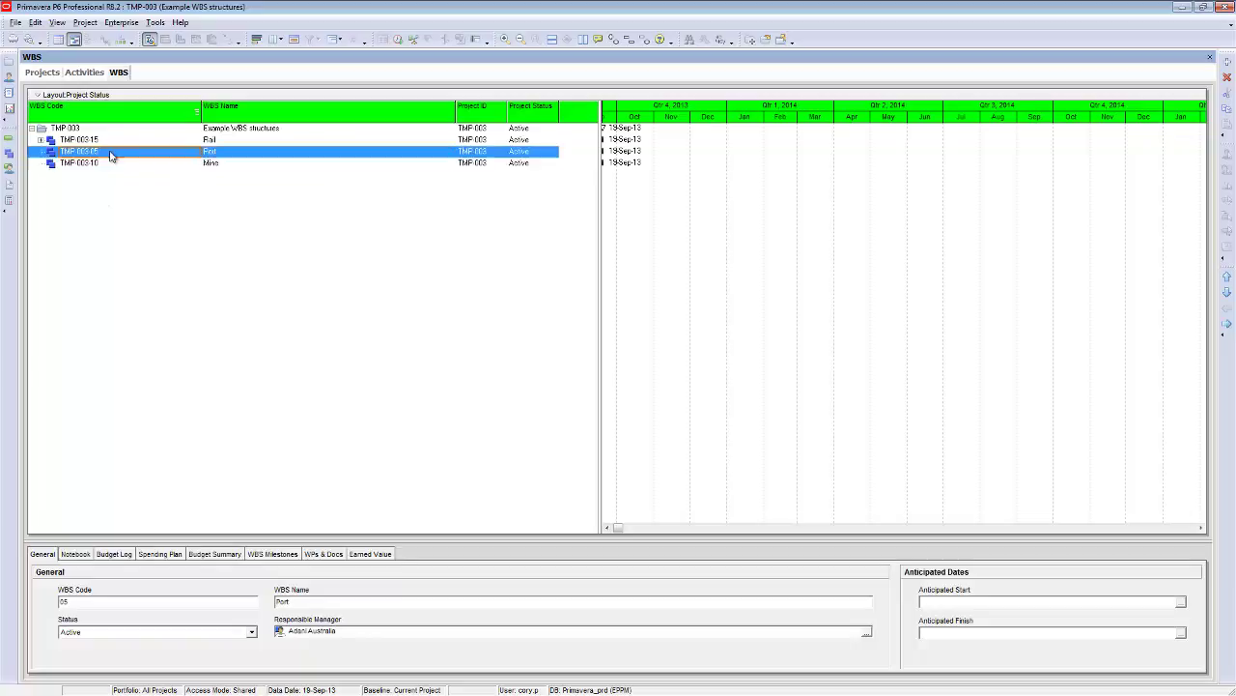
{"action": "key", "text": "ctrl+Down"}
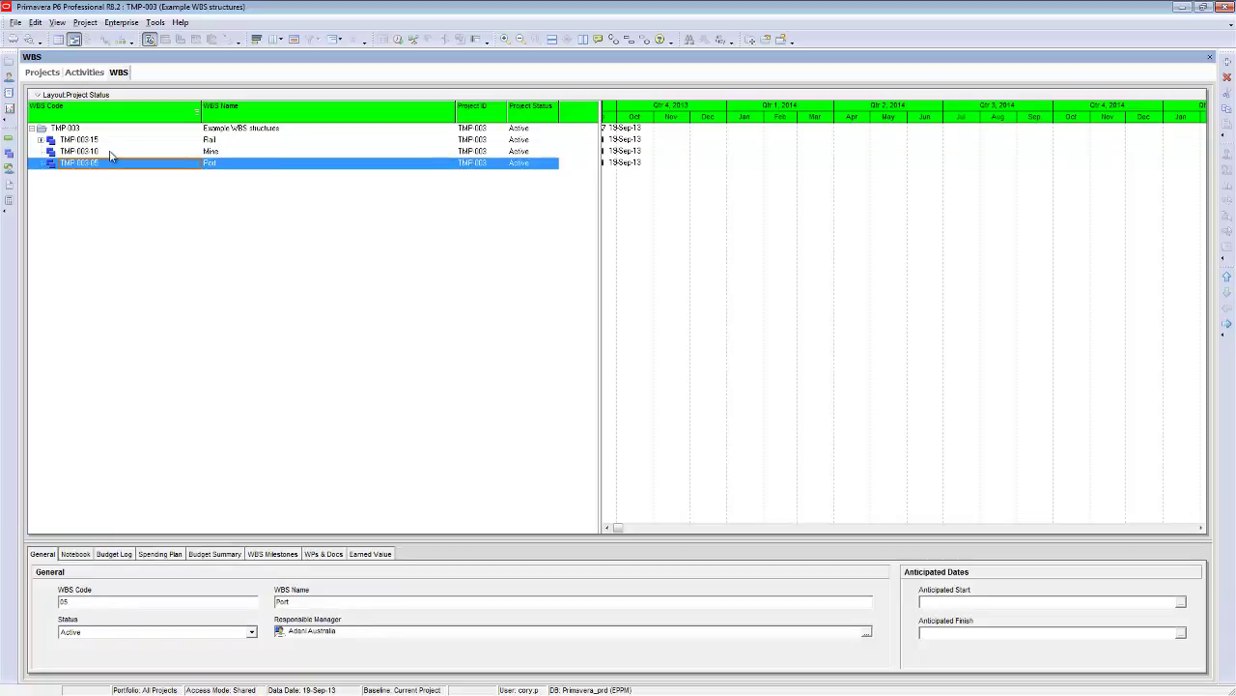
{"action": "left_click", "coordinate": [110, 152]}
Check in the Activities view how the Rail, Mine and Port bands follow the new WBS order, collapsing and expanding each one
{"action": "left_click", "coordinate": [92, 75]}
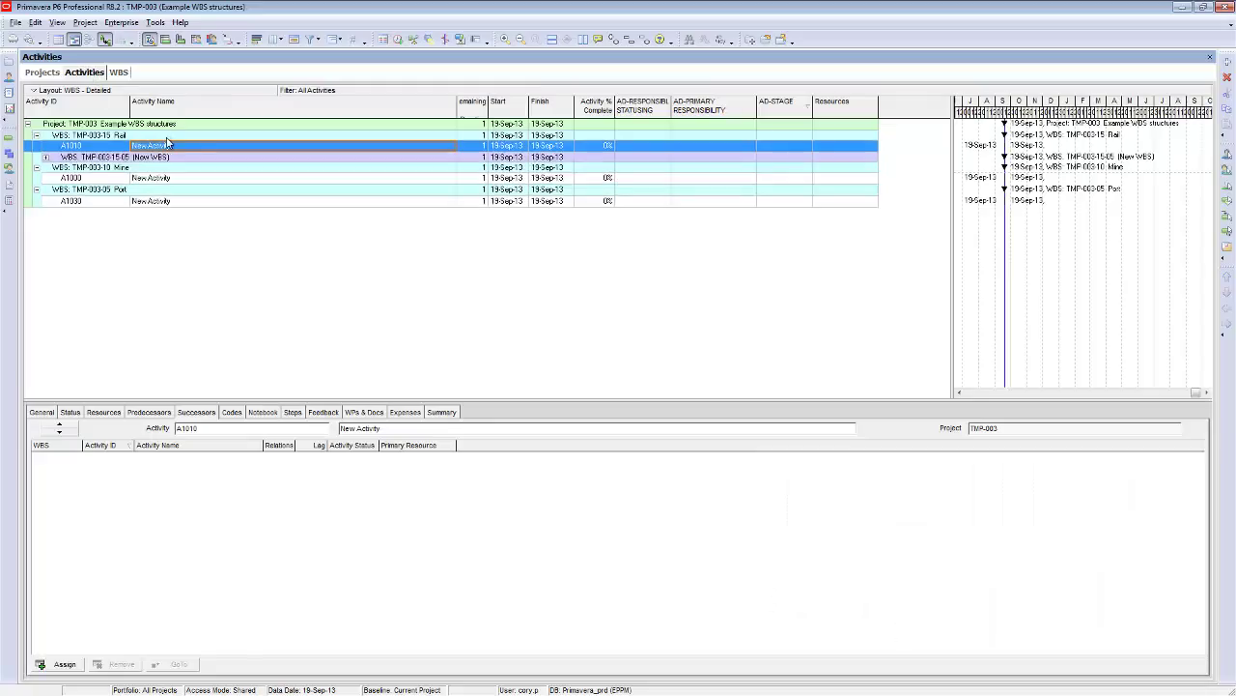
{"action": "left_click", "coordinate": [127, 168]}
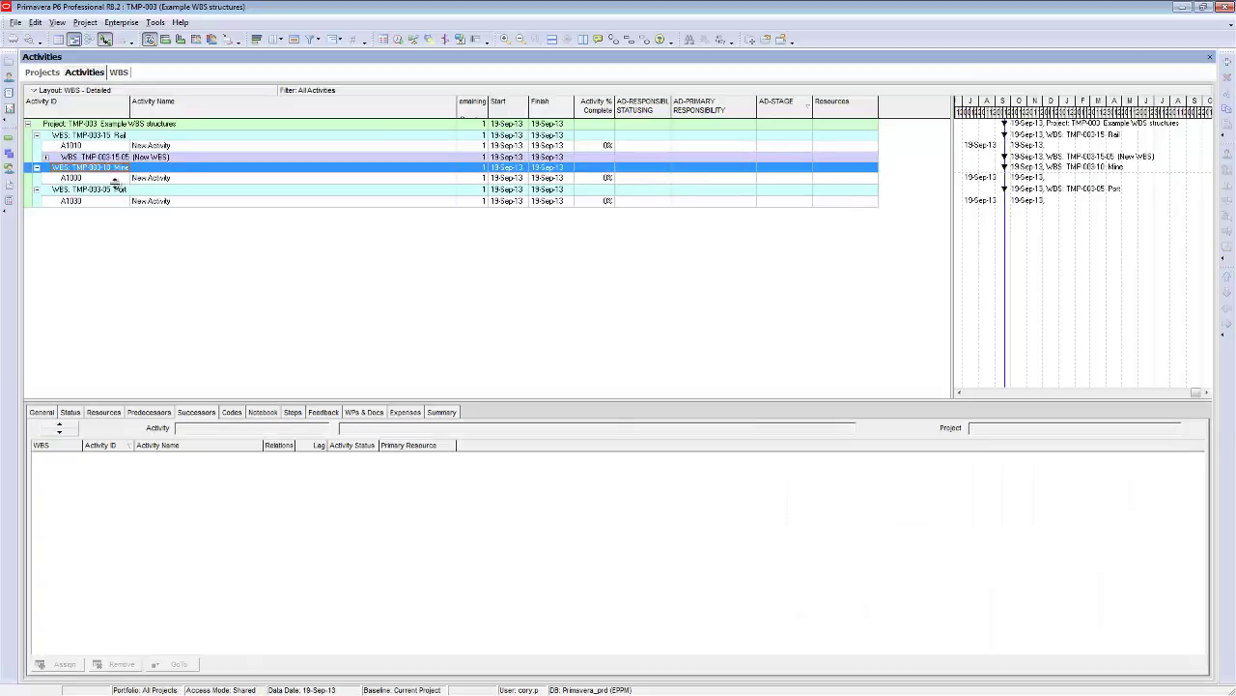
{"action": "left_click", "coordinate": [37, 137]}
{"action": "left_click", "coordinate": [37, 146]}
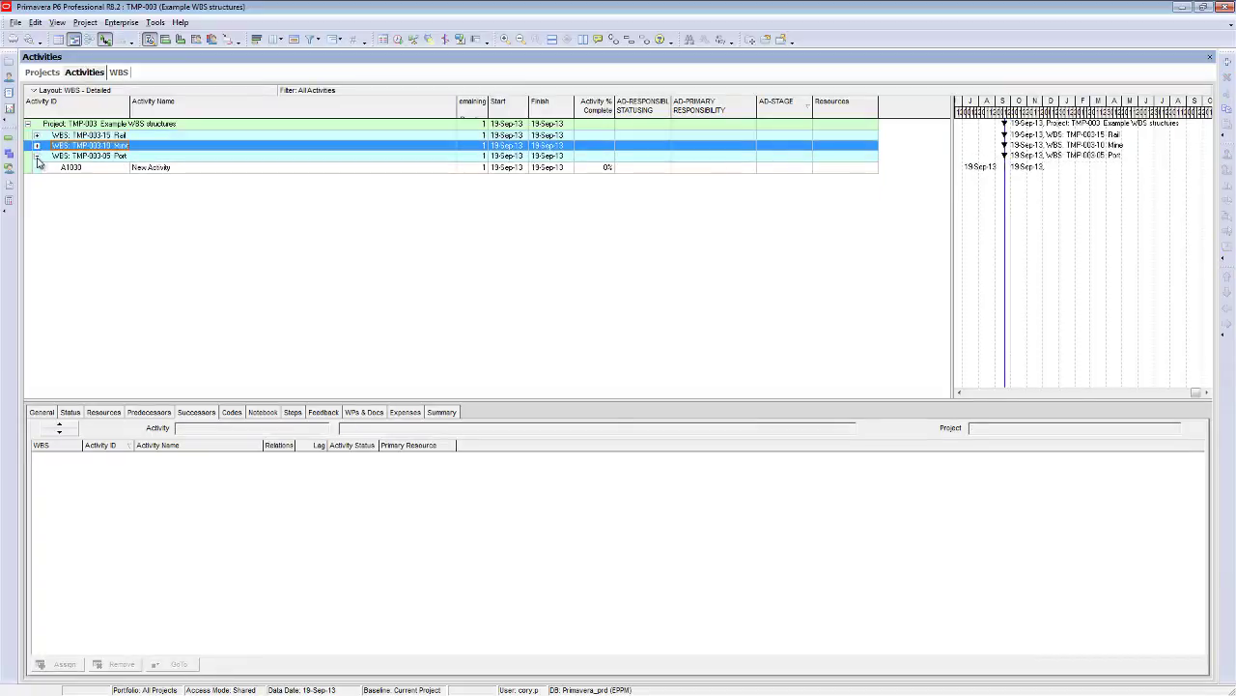
{"action": "left_click", "coordinate": [36, 156]}
{"action": "left_click", "coordinate": [150, 146]}
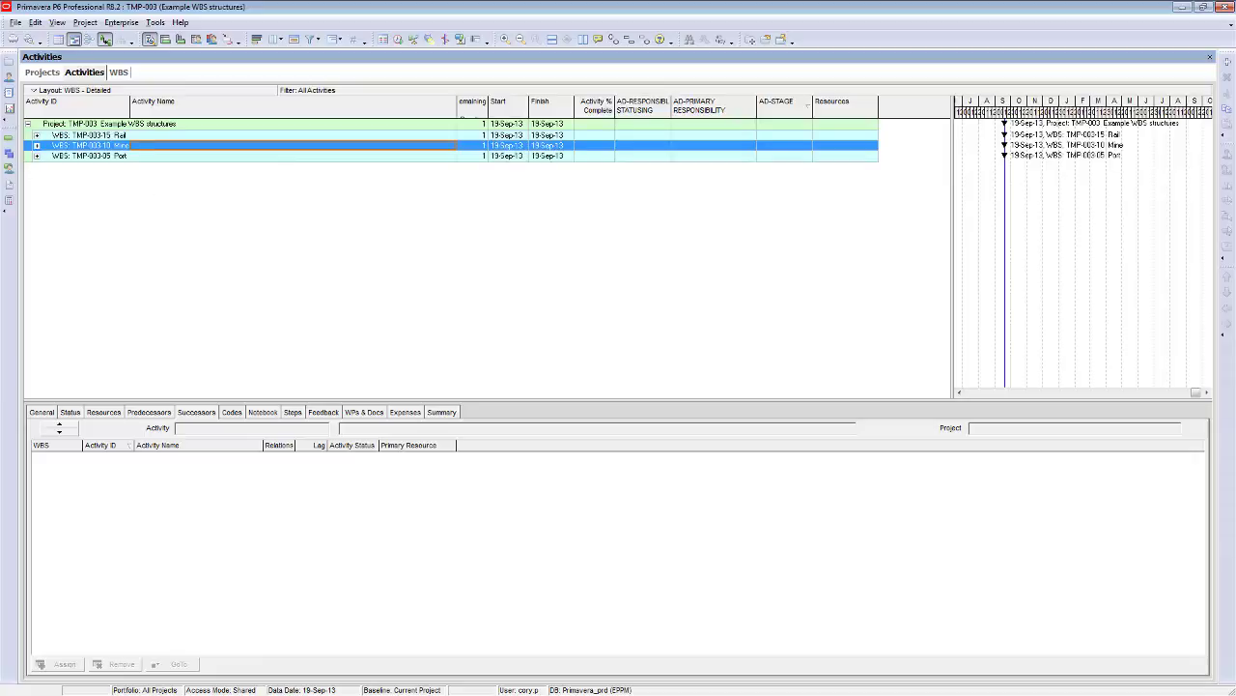
{"action": "left_click", "coordinate": [119, 73]}
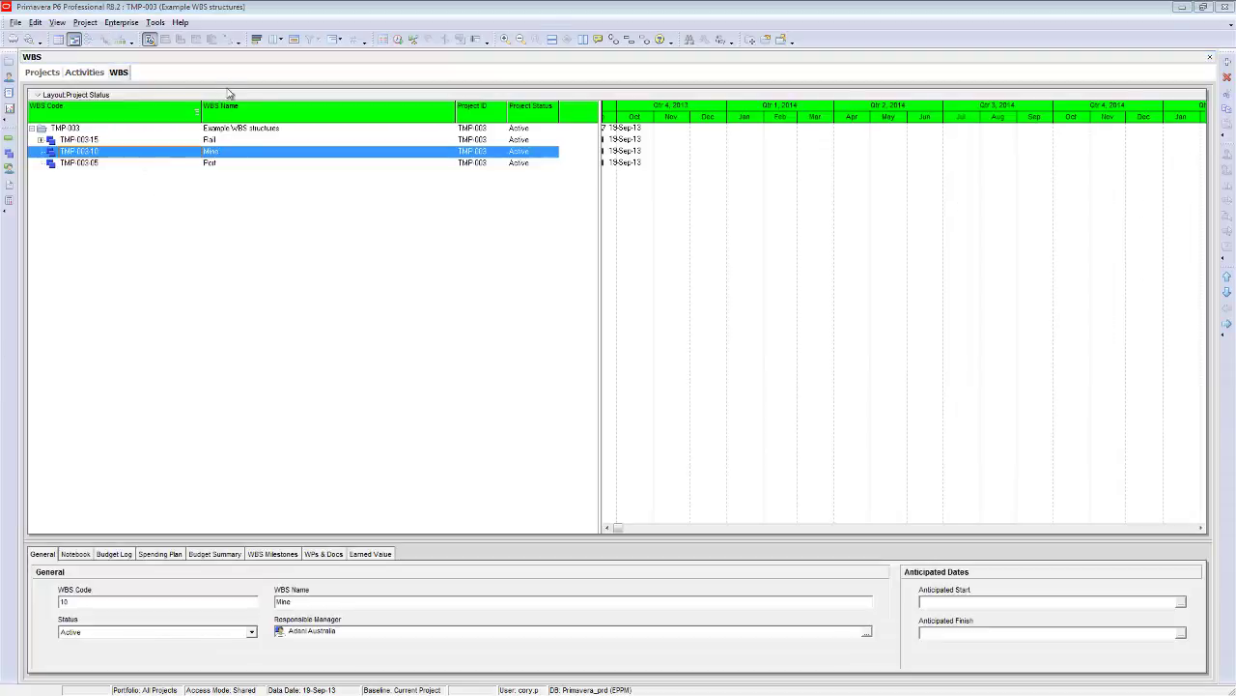
{"action": "left_click", "coordinate": [84, 73]}
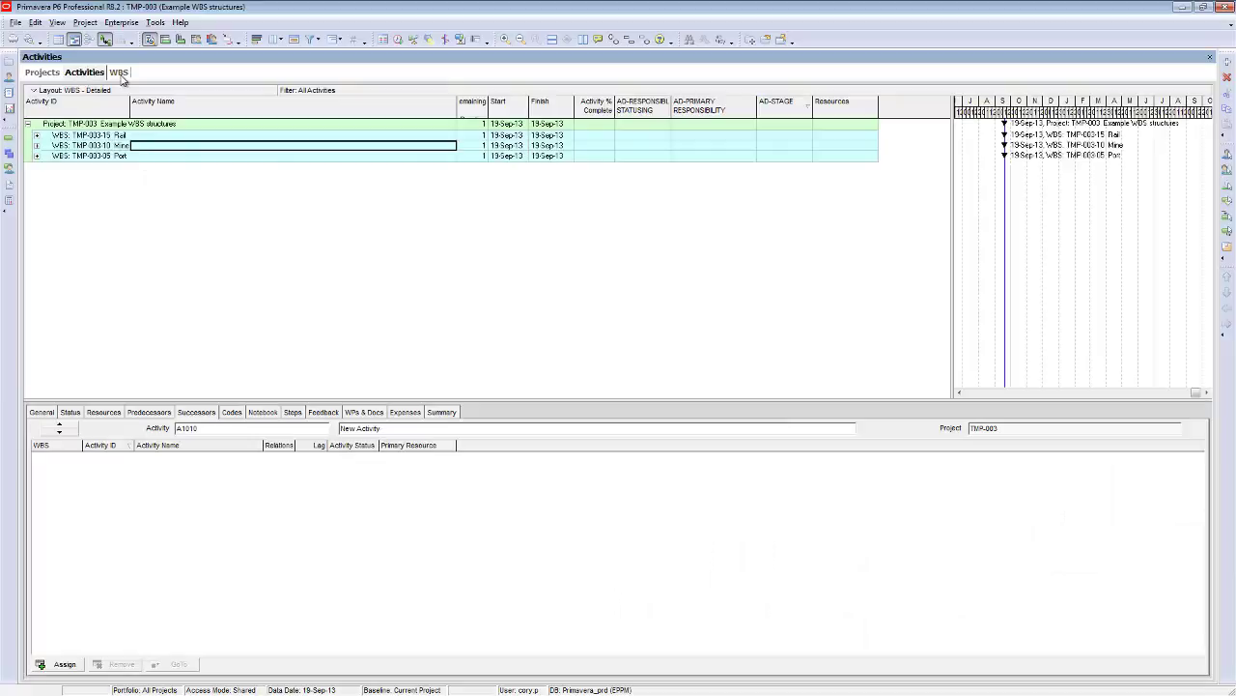
{"action": "left_click", "coordinate": [38, 155]}
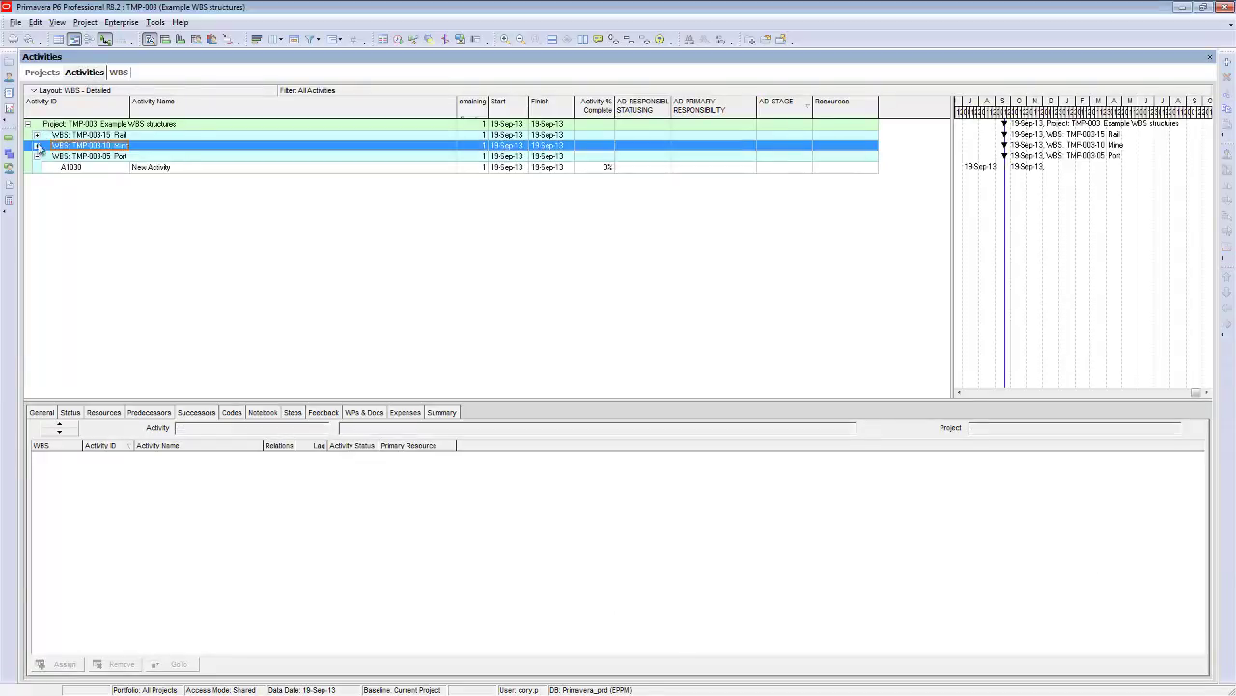
{"action": "left_click", "coordinate": [38, 137]}
{"action": "left_click", "coordinate": [38, 168]}
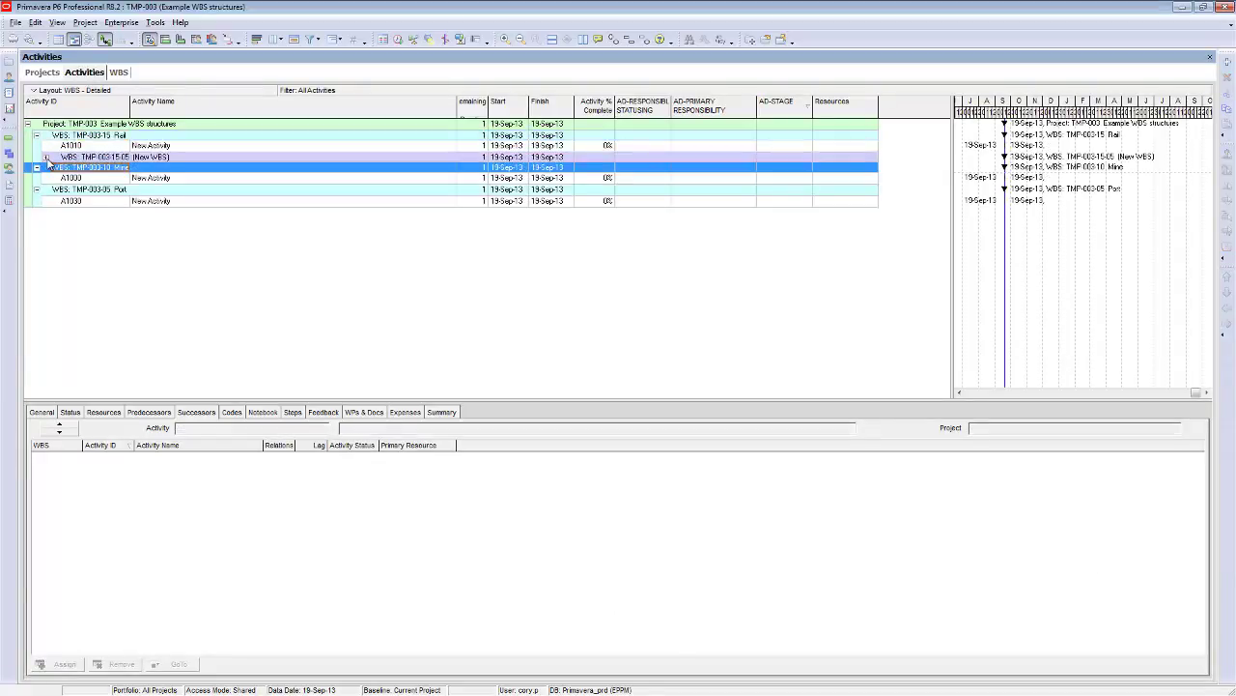
In the WBS view, delete the (New WBS) element beneath Rail together with its assigned activities, using the Delete Element(s) option
{"action": "left_click", "coordinate": [120, 73]}
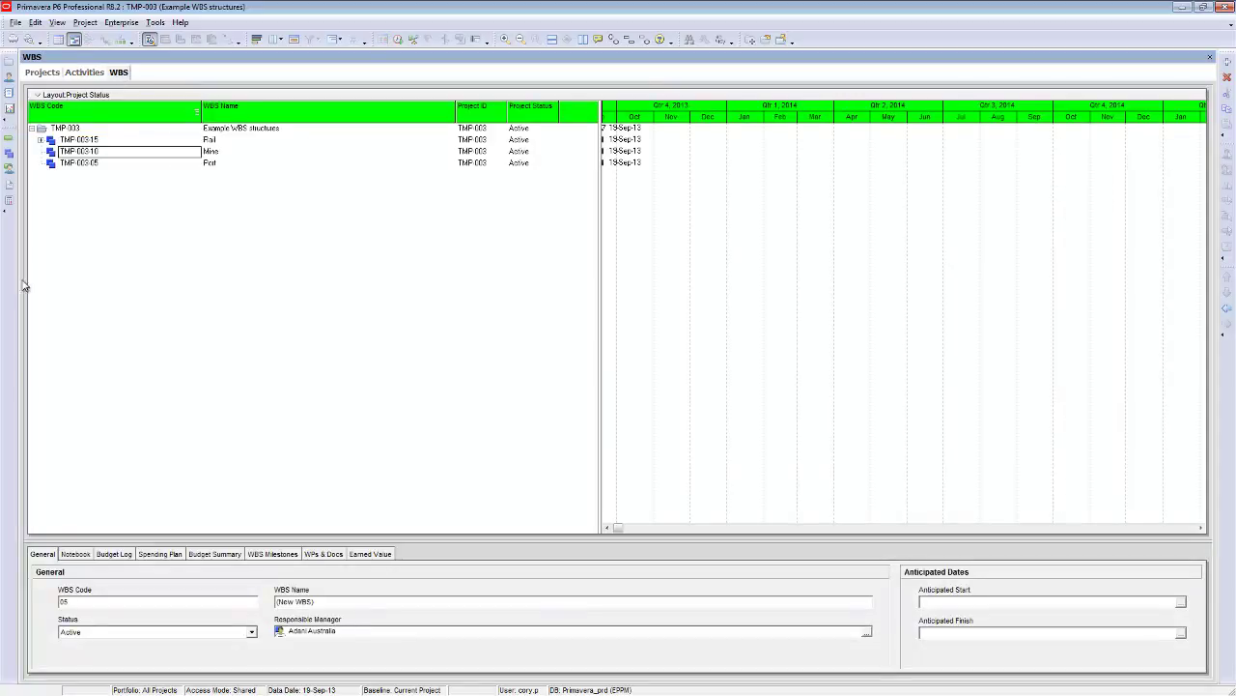
{"action": "left_click", "coordinate": [77, 140]}
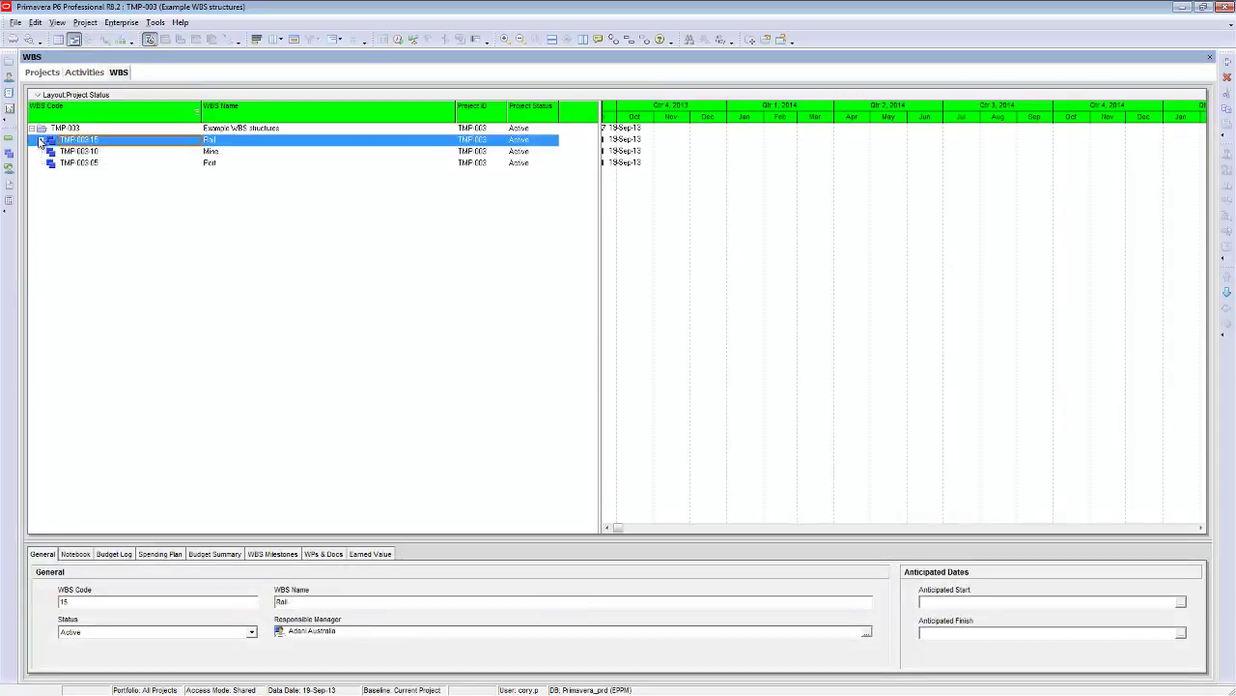
{"action": "key", "text": "Insert"}
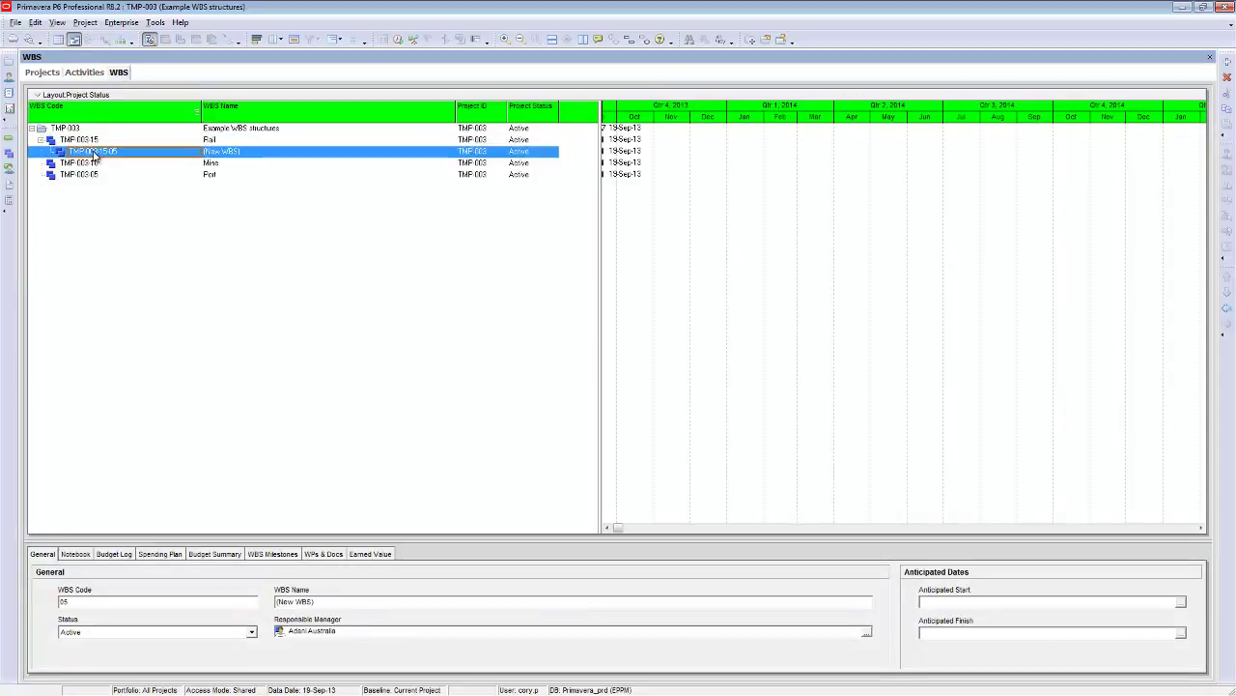
{"action": "right_click", "coordinate": [94, 154]}
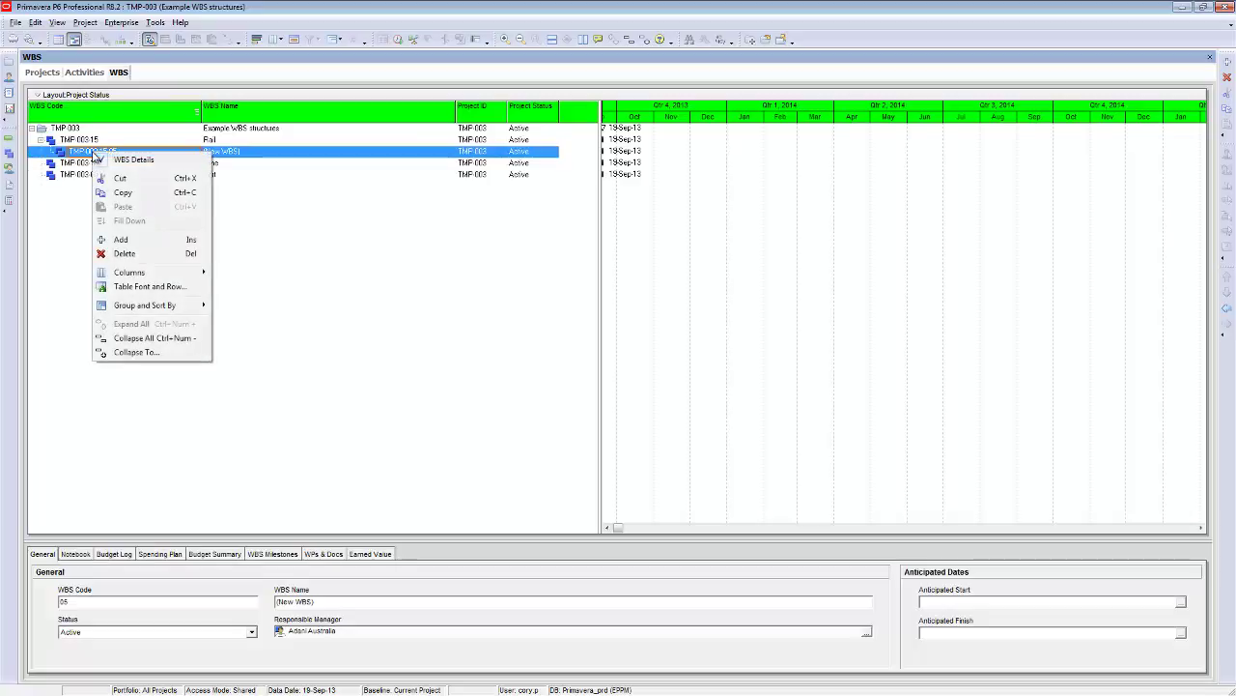
{"action": "left_click", "coordinate": [124, 255]}
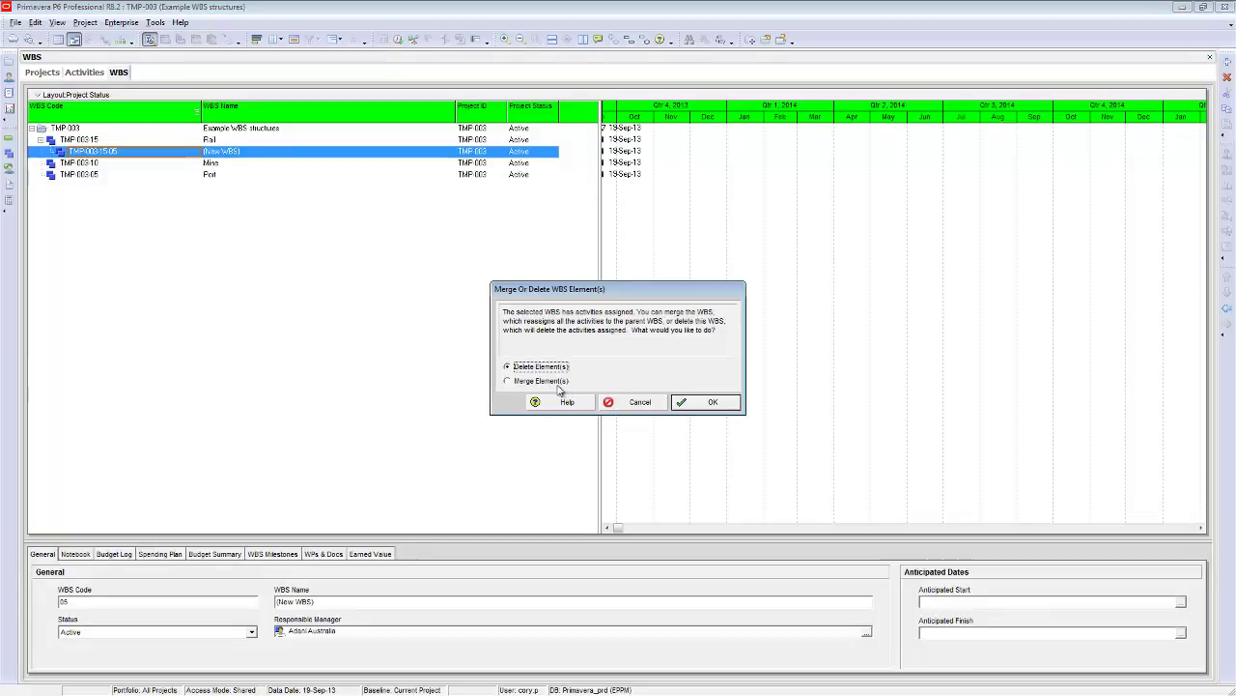
{"action": "left_click", "coordinate": [710, 405]}
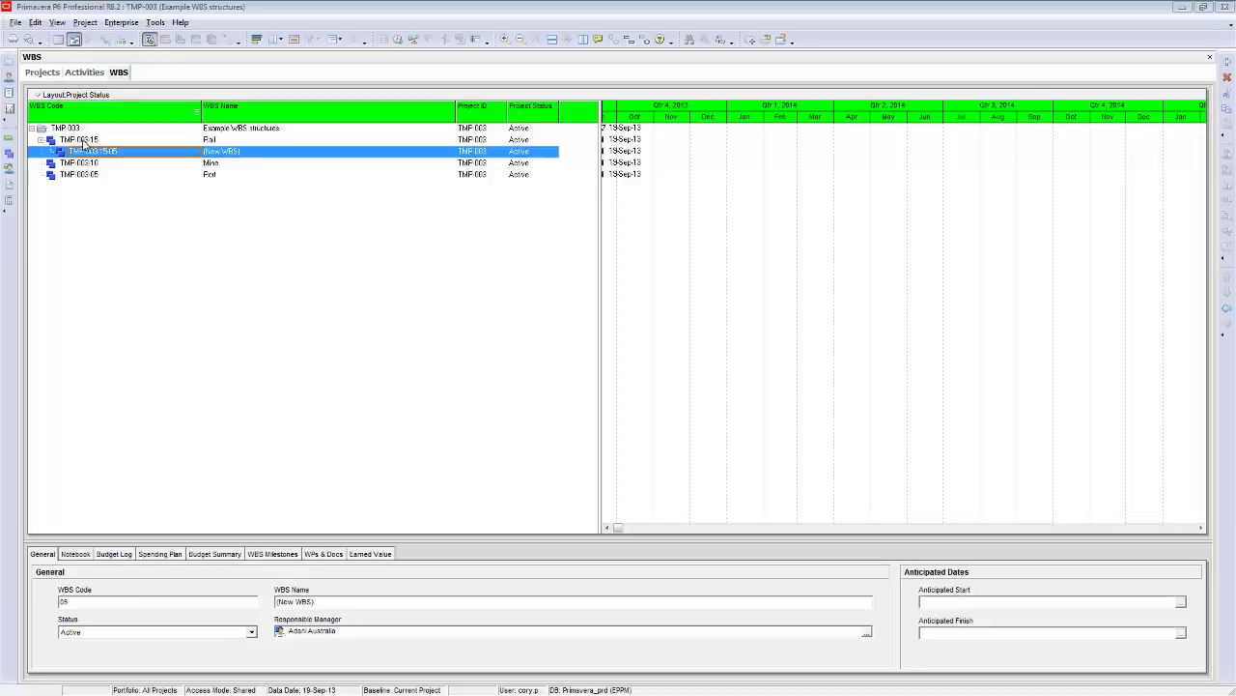
{"action": "left_click_drag", "start_coordinate": [0, 229], "coordinate": [205, 218]}
{"action": "left_click", "coordinate": [203, 277]}
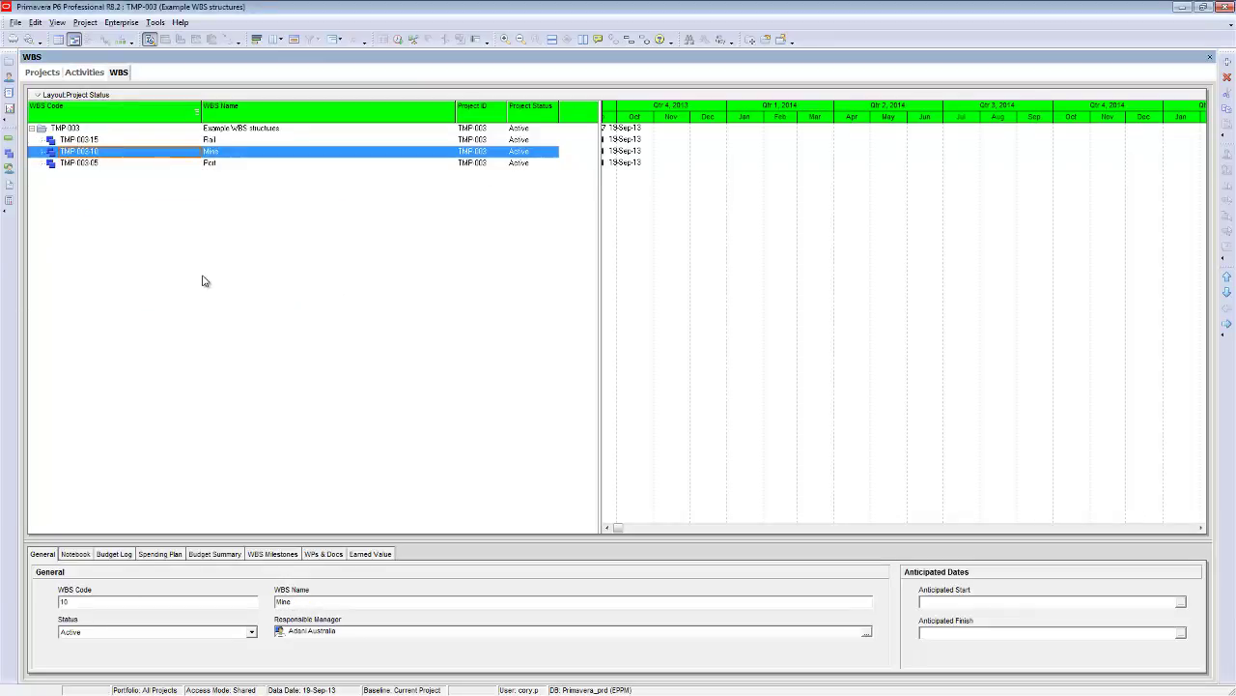
Check in the Activities view which activities remain under Rail, Mine and Port, and return to the WBS view
{"action": "left_click", "coordinate": [86, 72]}
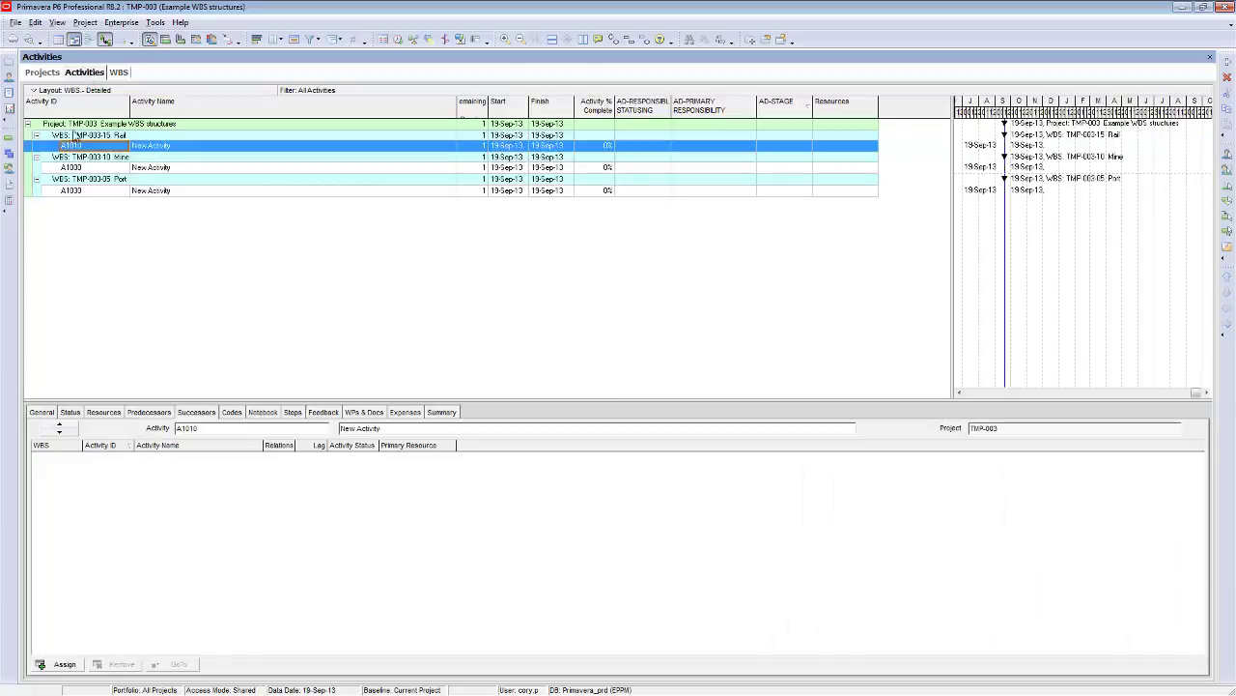
{"action": "left_click", "coordinate": [96, 184]}
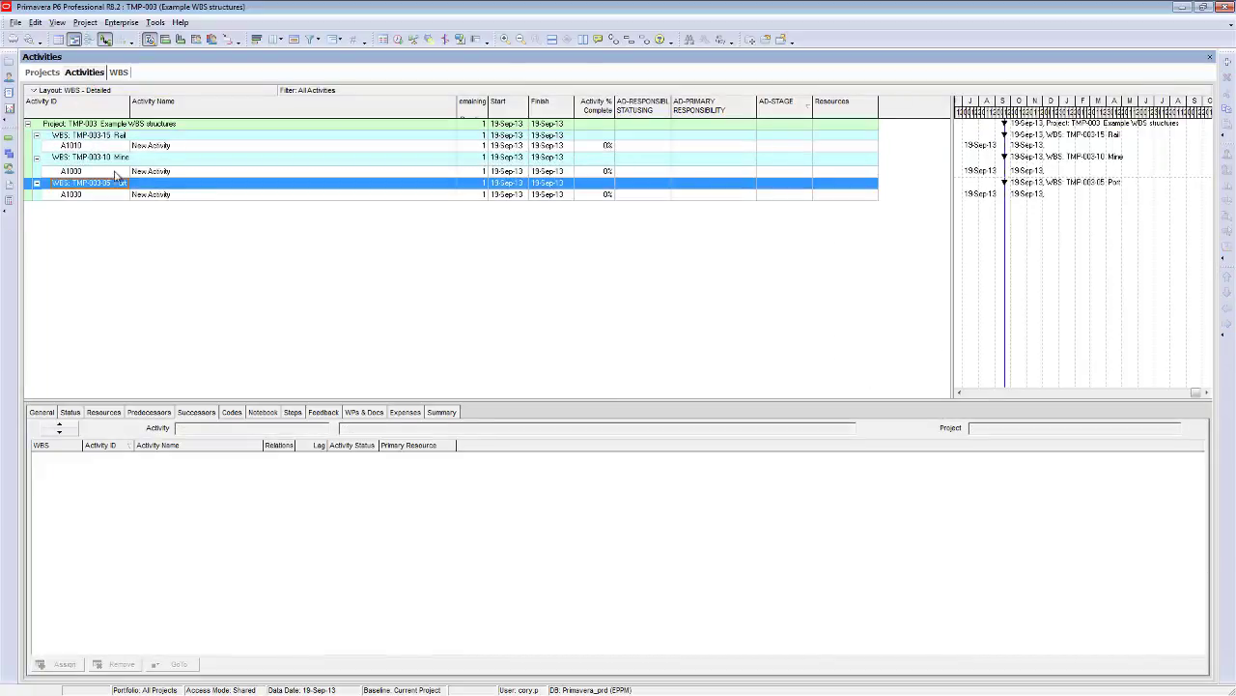
{"action": "left_click", "coordinate": [168, 196]}
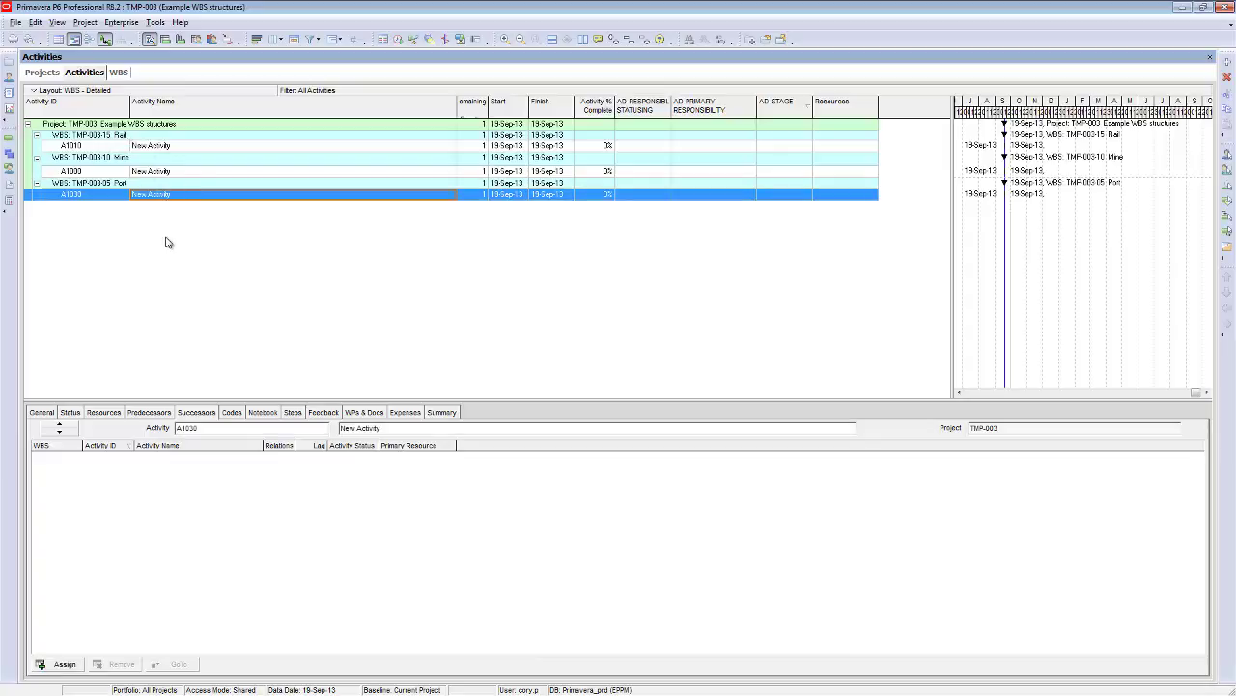
{"action": "left_click", "coordinate": [118, 72]}
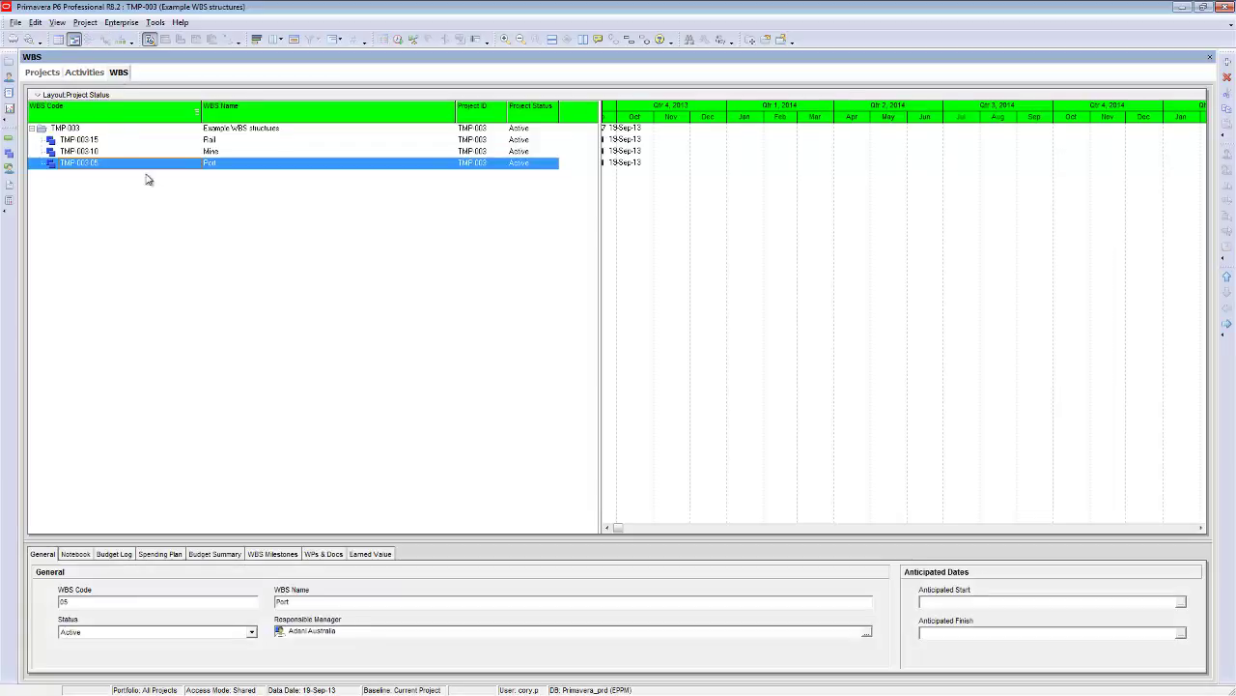